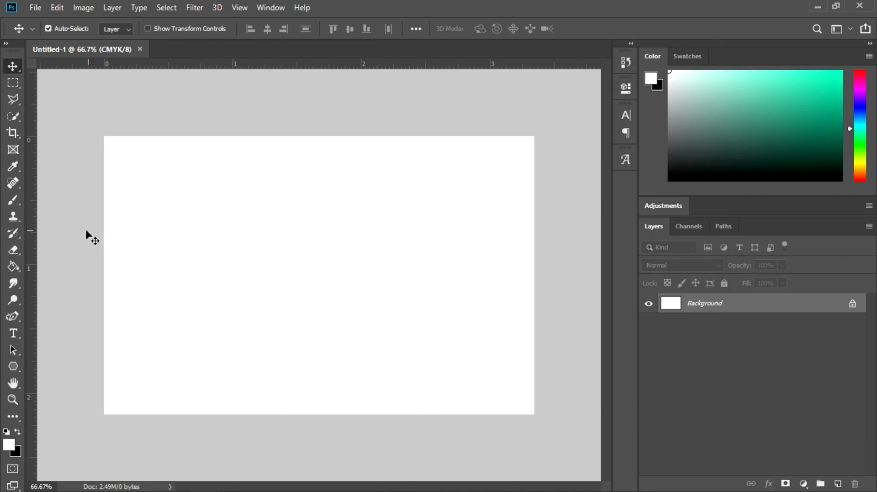
- Set the color of the area surrounding the canvas to Dark Gray
right_click(71, 224)
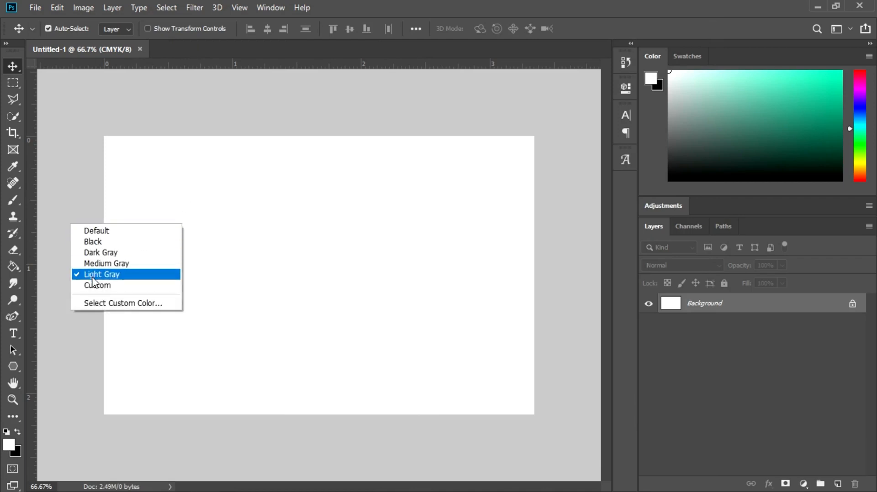
left_click(98, 264)
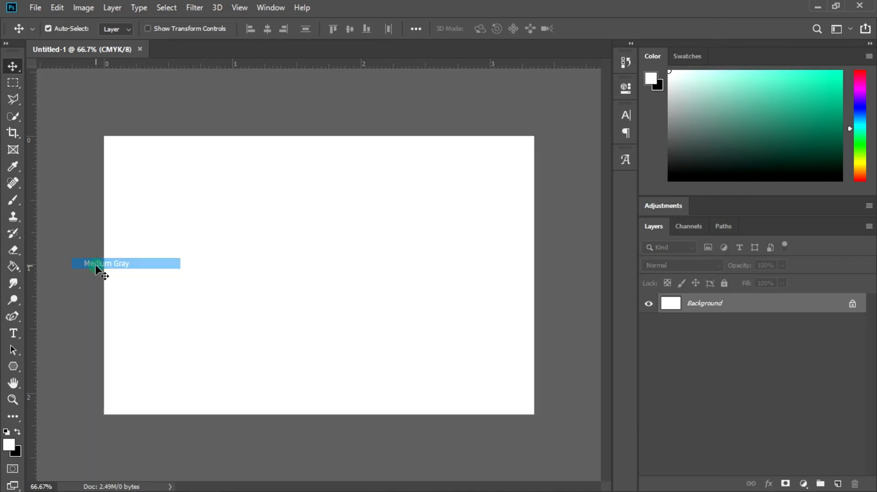
right_click(72, 208)
left_click(107, 236)
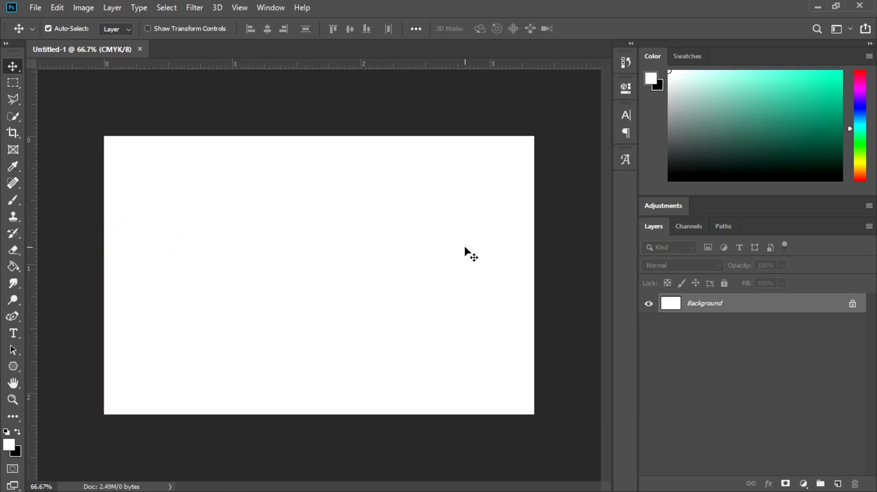
- Add a Solid Color fill layer above the background in very dark blue, hex 161920
left_click(802, 484)
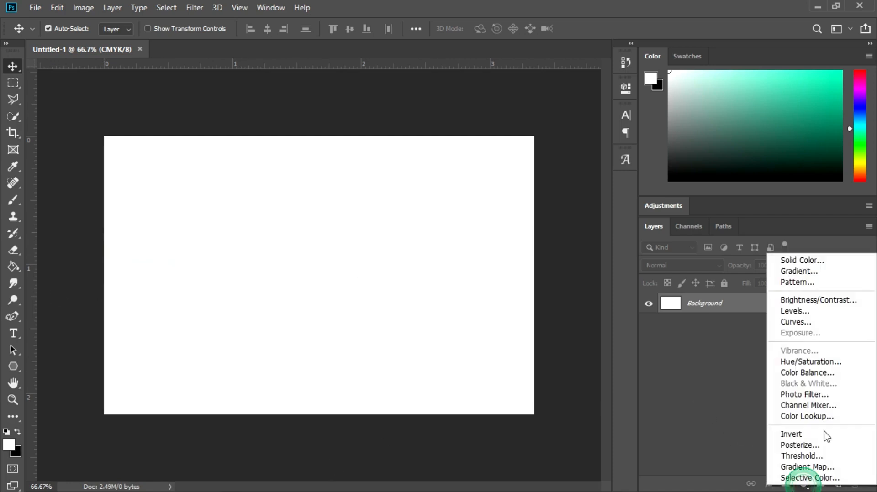
left_click(790, 262)
left_click_drag(598, 166, 596, 160)
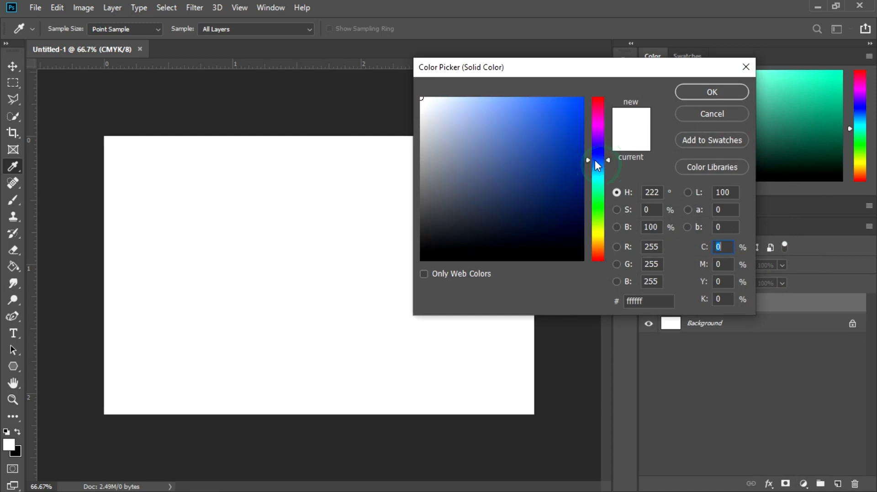
left_click(469, 240)
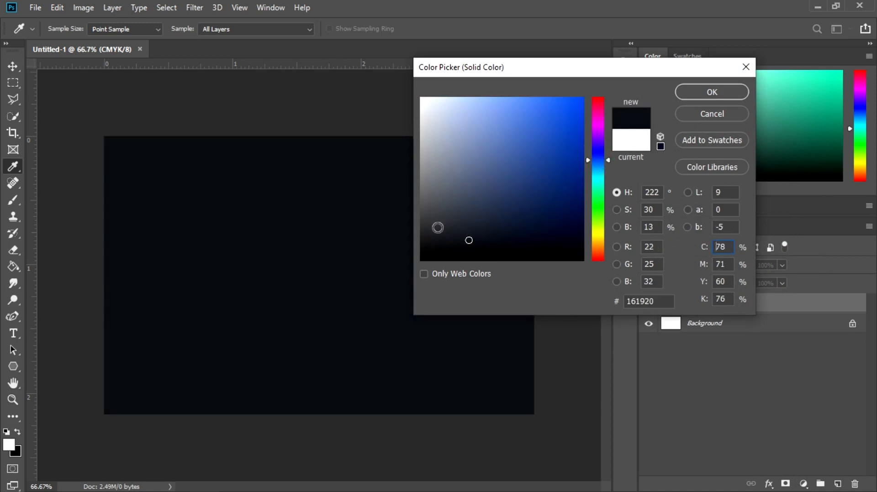
left_click(725, 93)
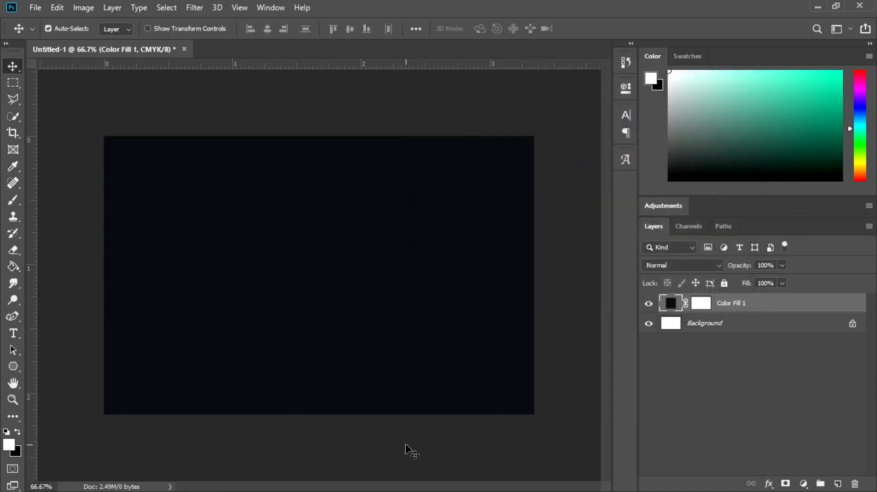
- Draw a white six-sided polygon about 815 by 707 px, extending past the canvas's left and upper edges, with its tip facing right
left_click(13, 368)
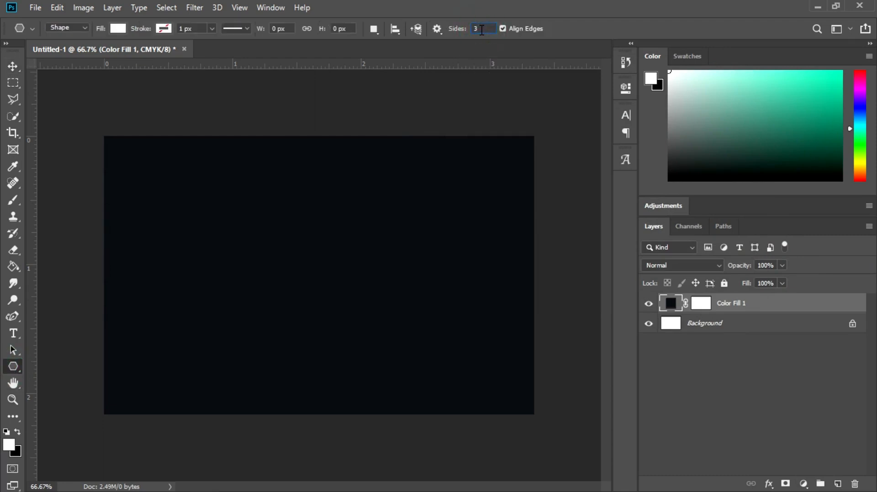
left_click(14, 368)
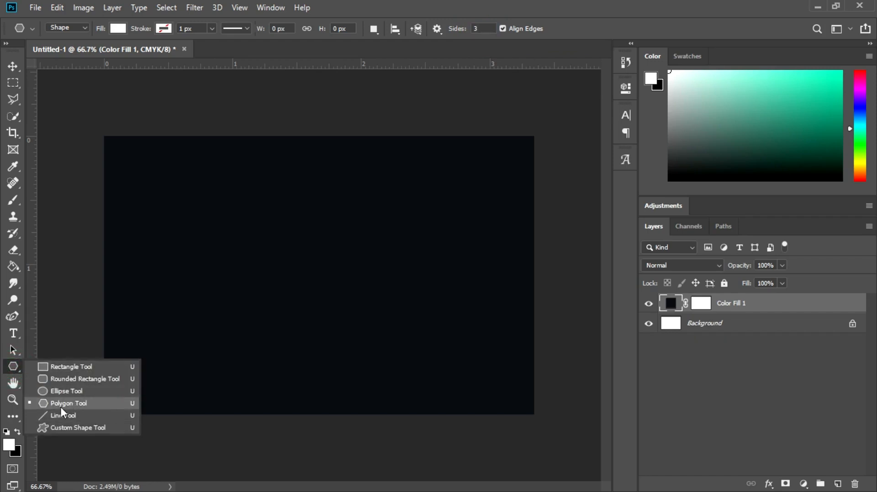
left_click(481, 29)
type("4")
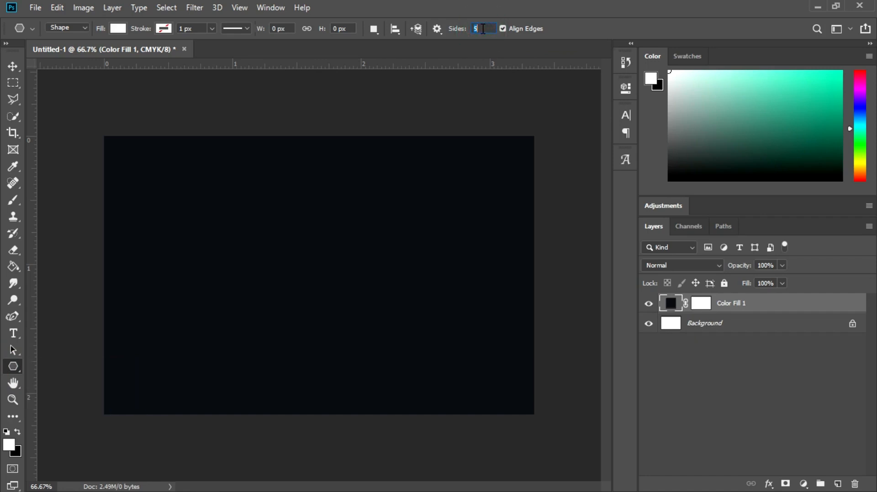
type("6")
left_click_drag(161, 226, 336, 226)
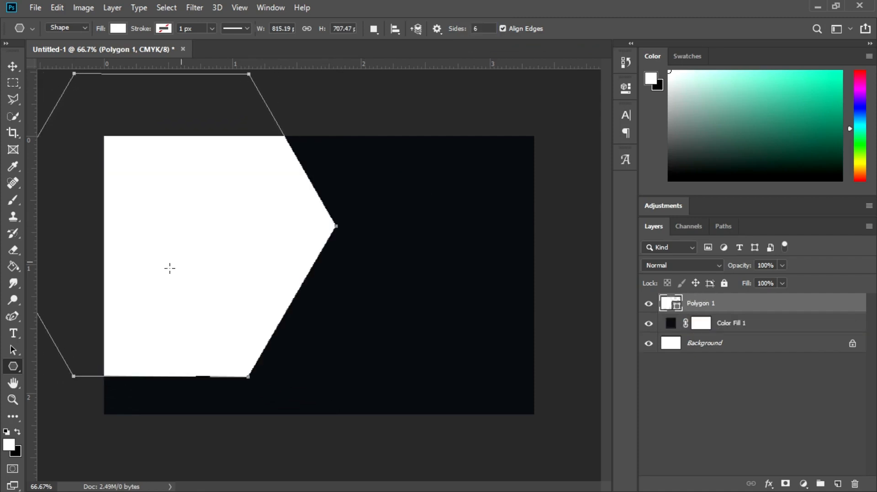
- Move the hexagon down until it is vertically centred on the canvas, and commit its free transform
left_click(12, 66)
left_click_drag(235, 225, 242, 268)
key("ctrl+t")
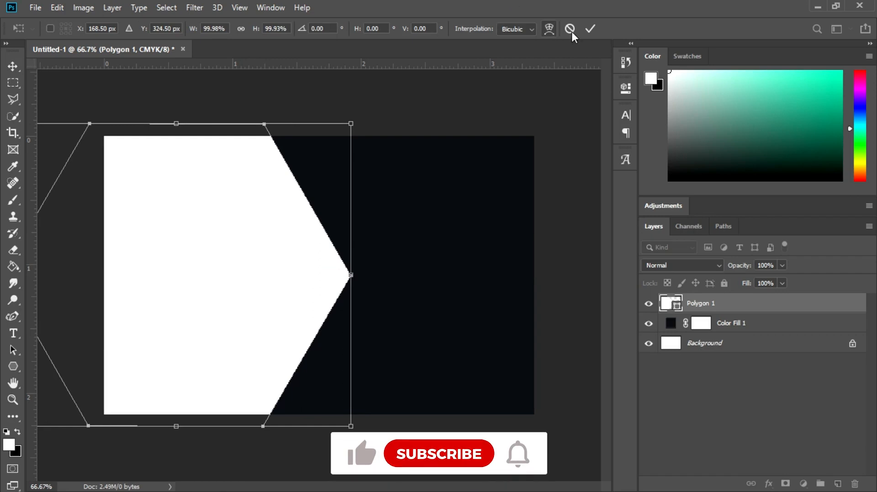
left_click(589, 28)
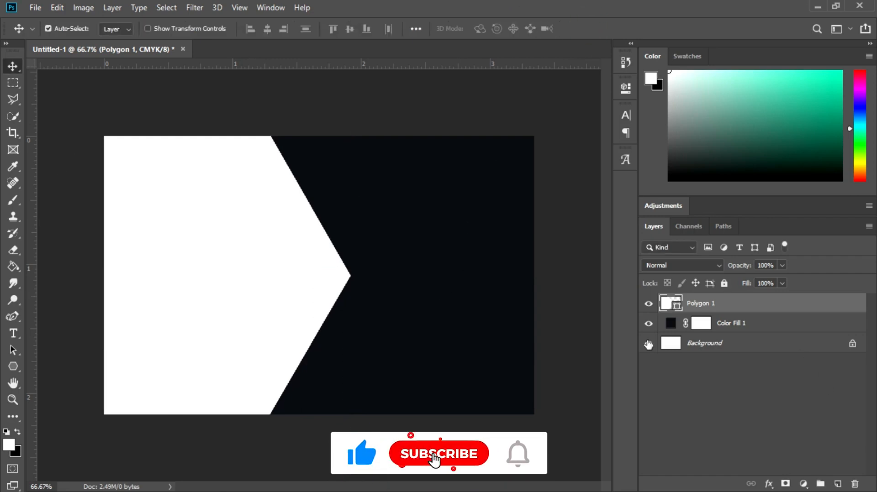
- Add a Color Overlay effect to the hexagon layer and open the color libraries for the overlay color
right_click(701, 304)
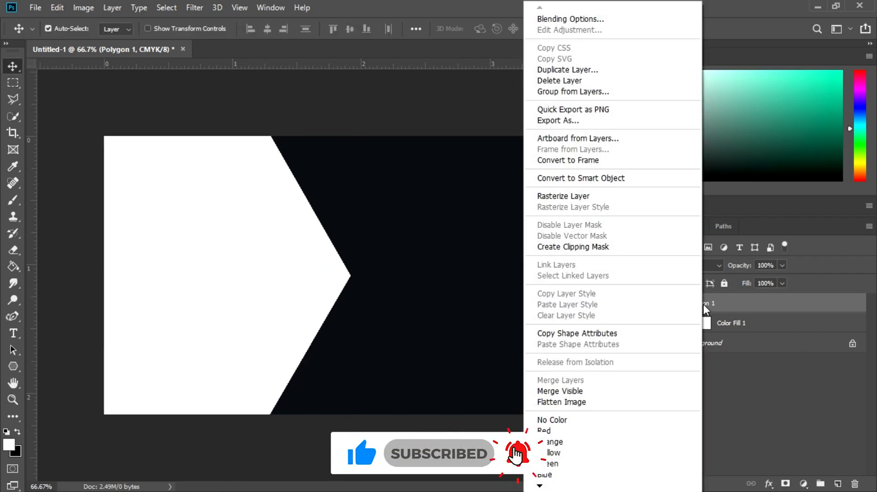
left_click(558, 18)
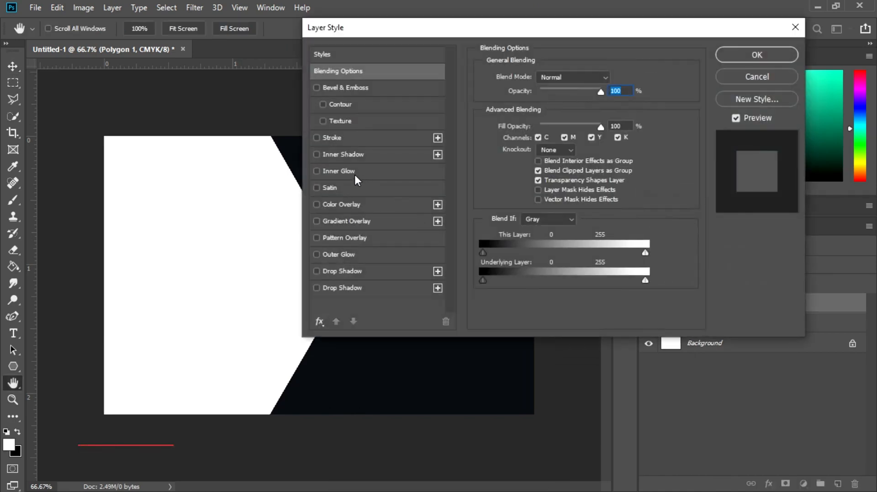
left_click(332, 204)
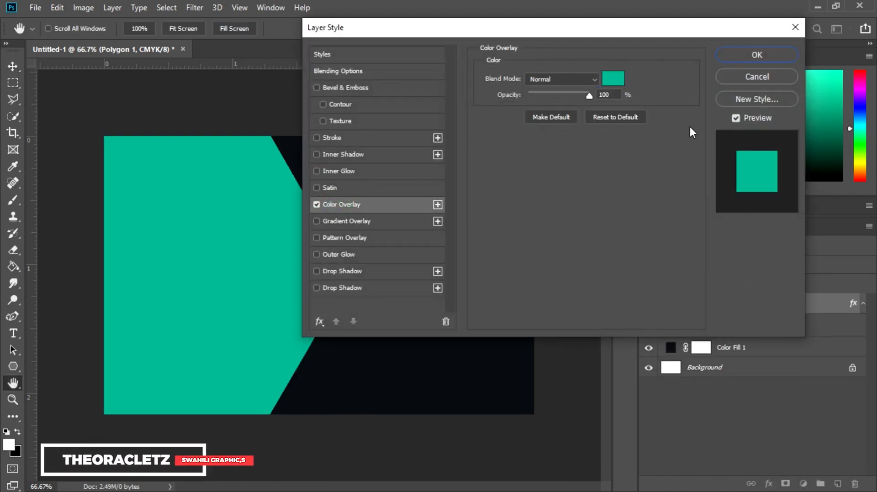
left_click_drag(556, 28, 584, 27)
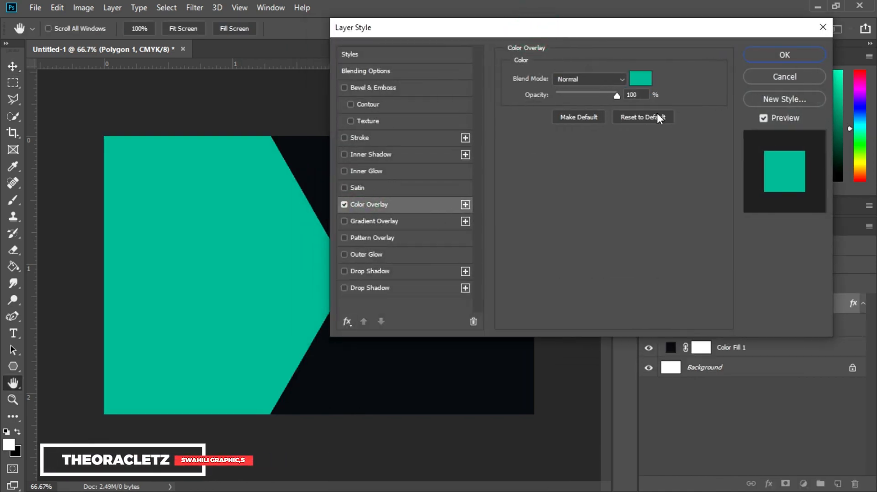
left_click(641, 78)
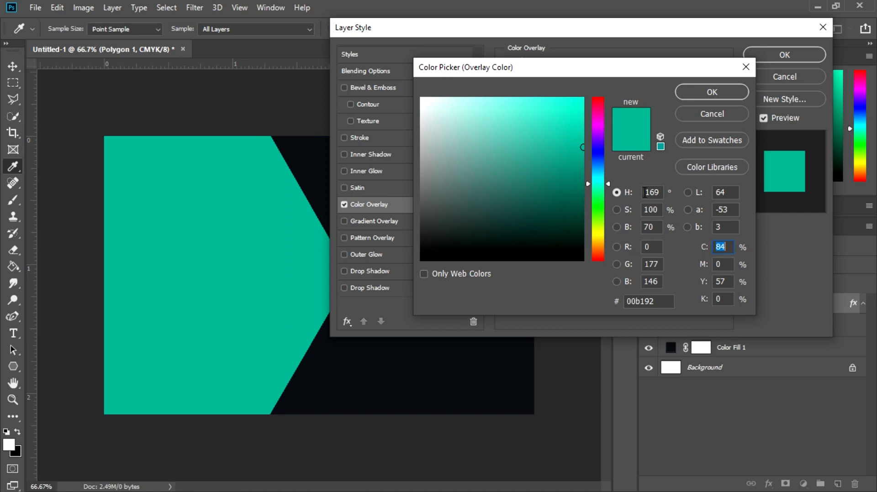
left_click(700, 167)
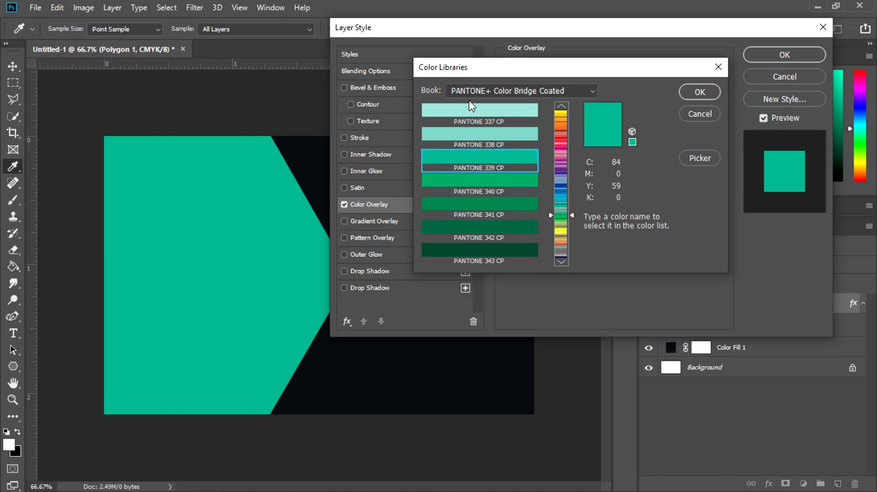
- Try the PANTONE+ CMYK Coated color book, and return to PANTONE+ Color Bridge Coated
left_click(501, 92)
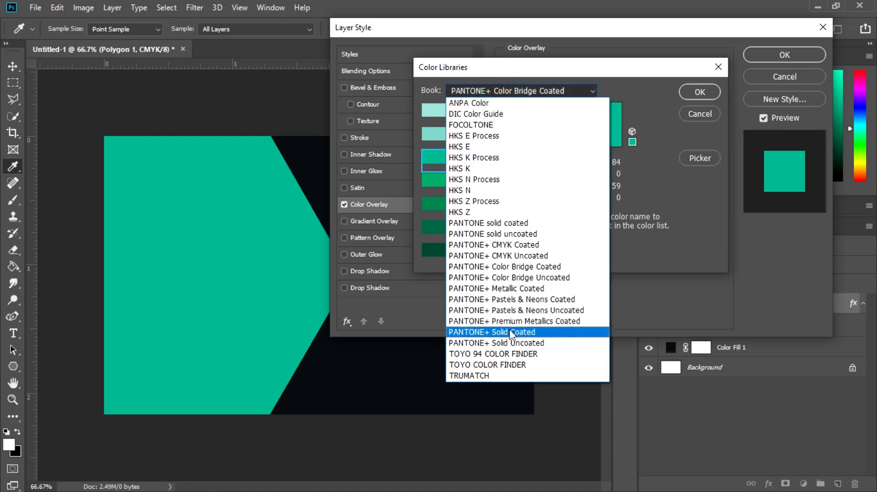
left_click(516, 247)
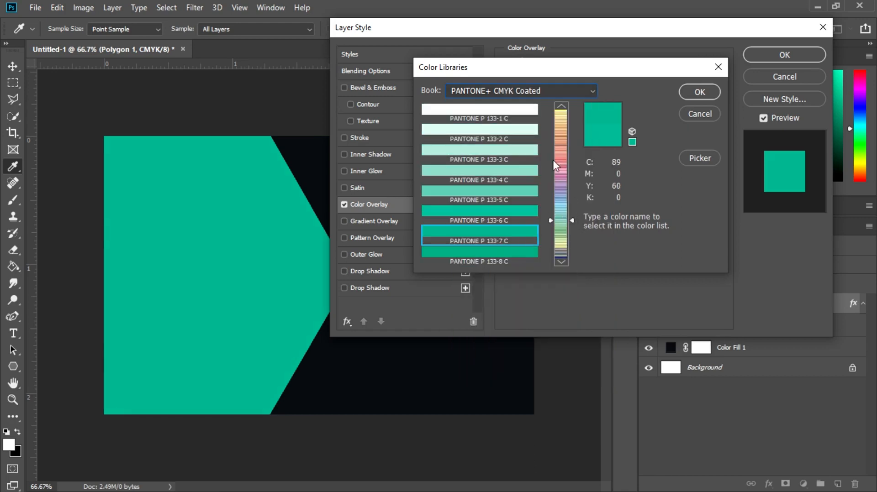
left_click(533, 97)
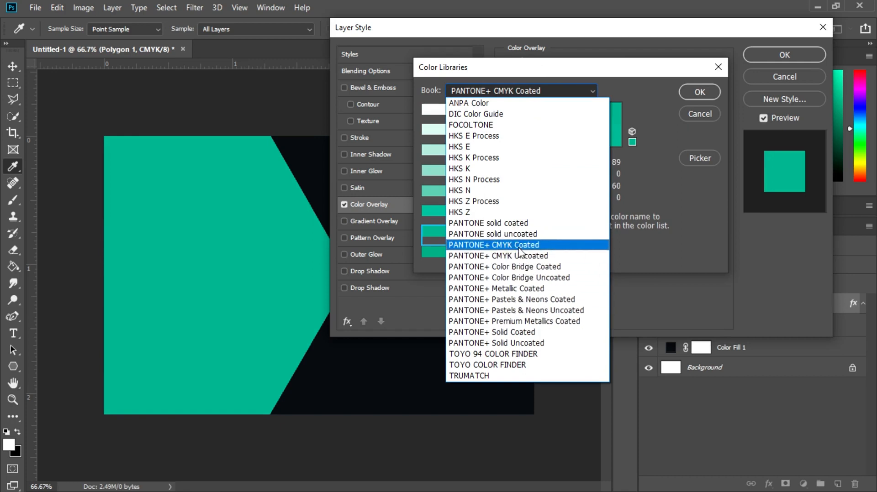
left_click(524, 268)
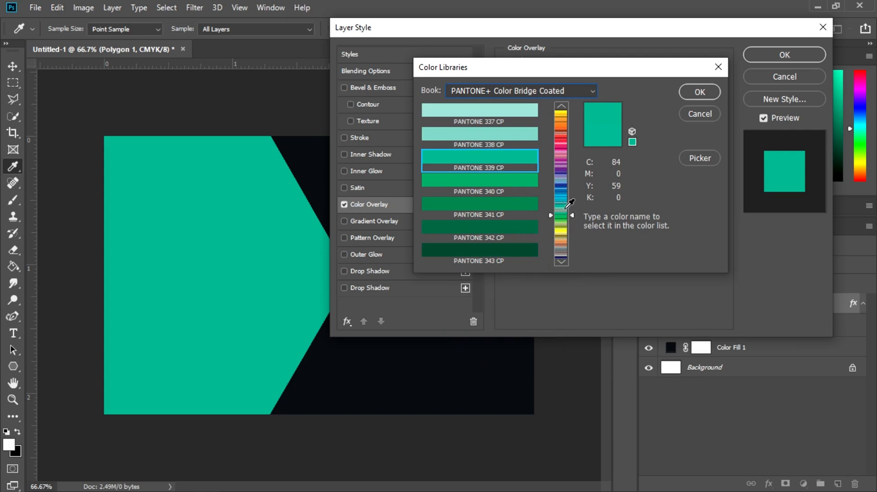
- Set the hexagon's overlay color to PANTONE 216 CP from the color book and apply the layer style
left_click(562, 145)
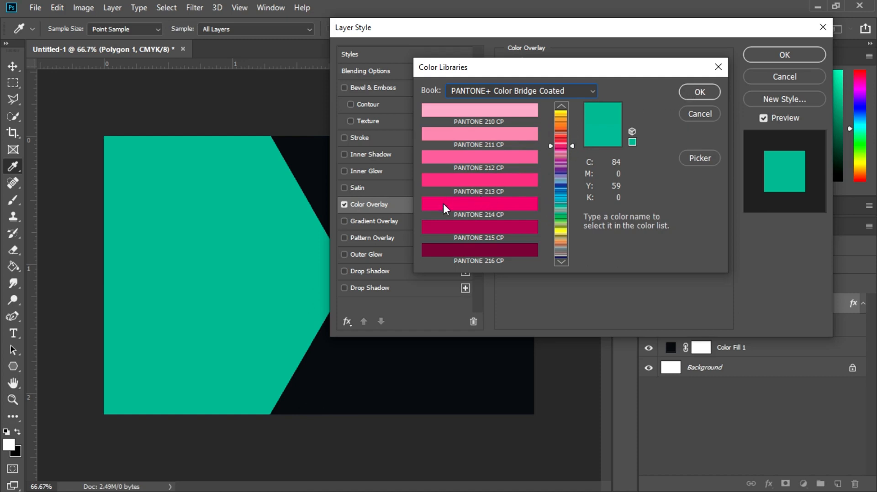
left_click(457, 229)
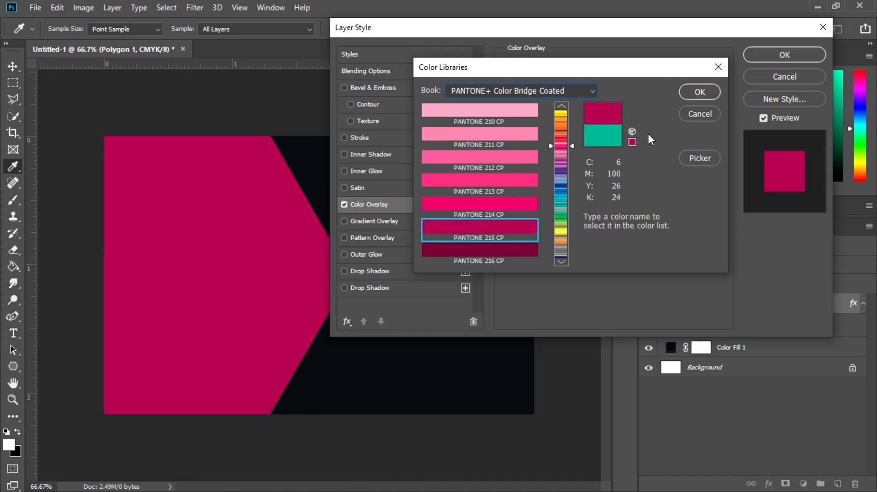
left_click(453, 253)
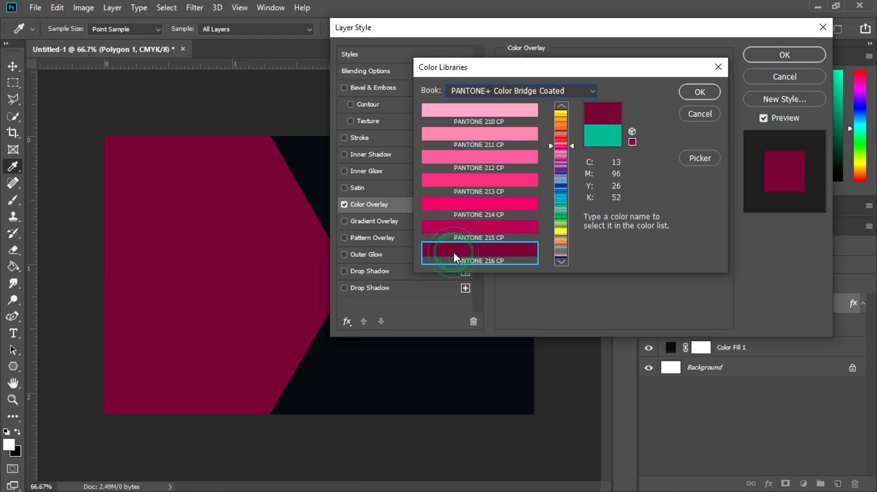
left_click(687, 91)
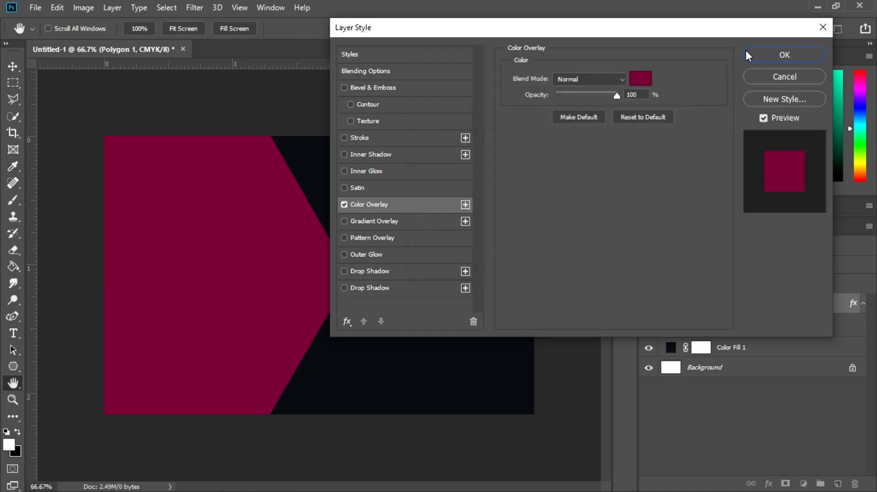
left_click(777, 55)
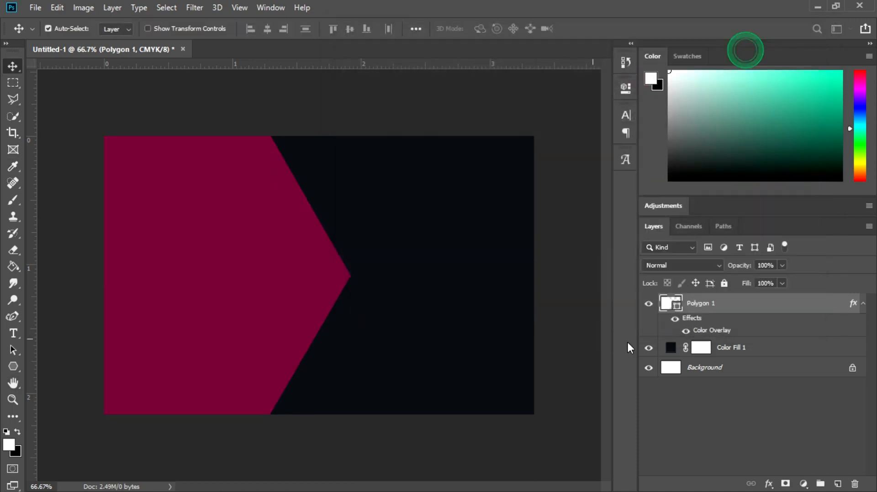
- Draw a large white three-sided polygon across the upper part of the canvas, with one corner near the right edge
left_click(17, 368)
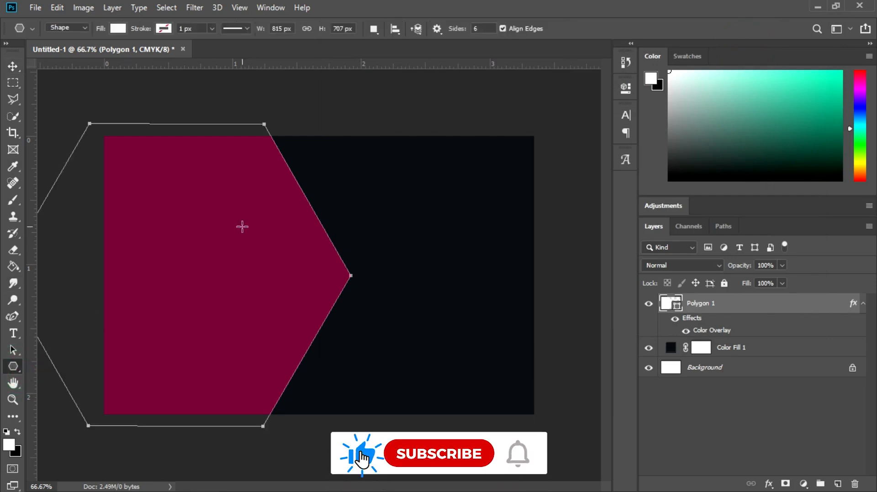
left_click(487, 28)
scroll(488, 27, "down", 2)
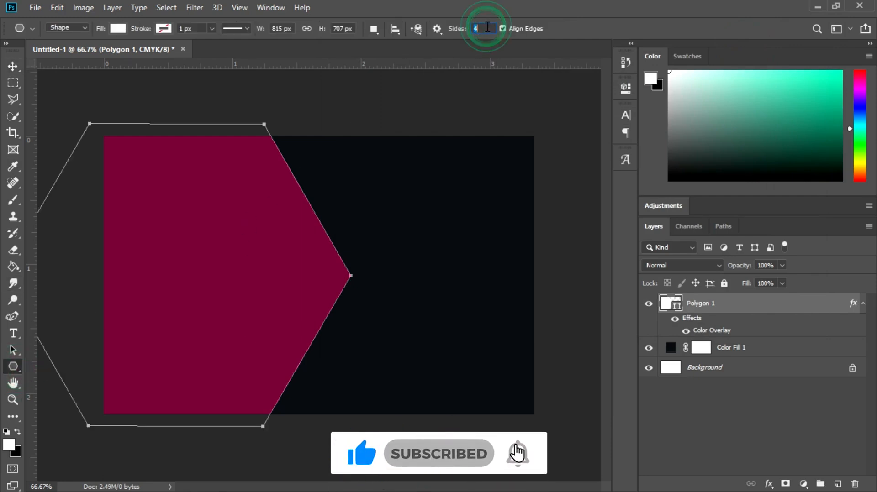
scroll(487, 28, "down", 1)
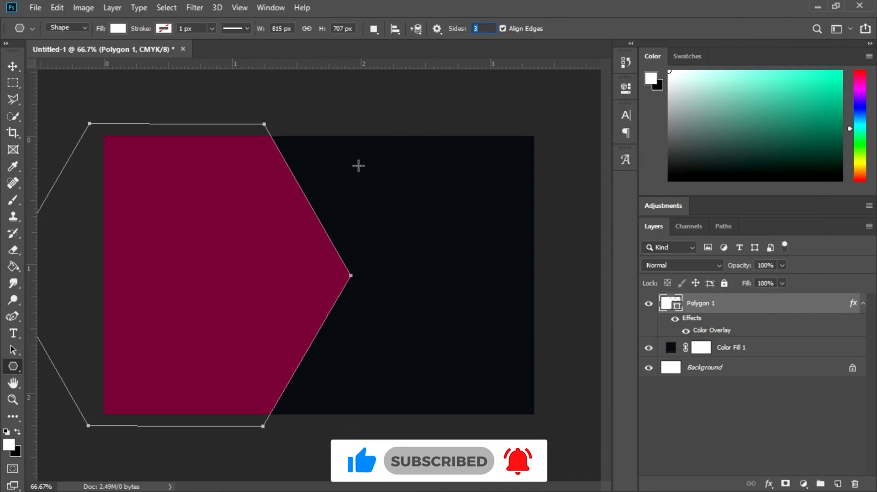
left_click_drag(350, 149, 530, 157)
- Move the white triangle onto the hexagon and nudge it down until its right-hand tip meets the hexagon's tip
left_click(19, 67)
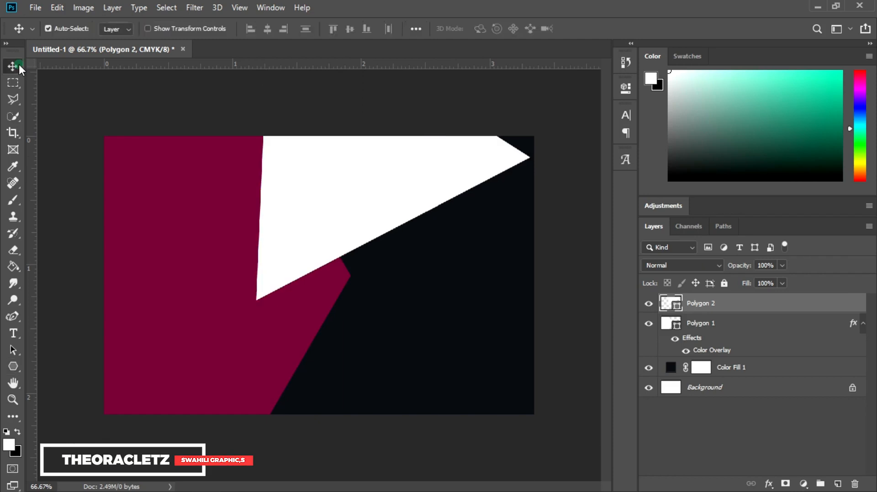
left_click_drag(367, 180, 193, 287)
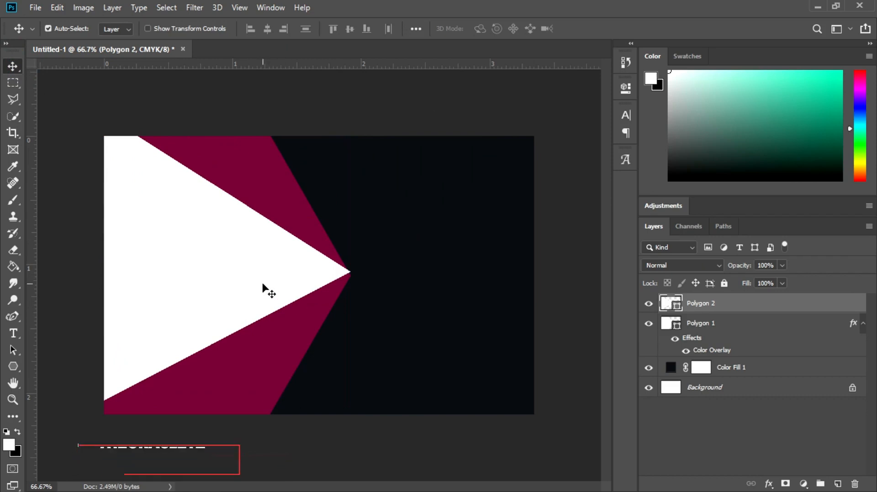
key("Down")
key("Down")
key("Down")
key("Down")
key("Down")
key("Down")
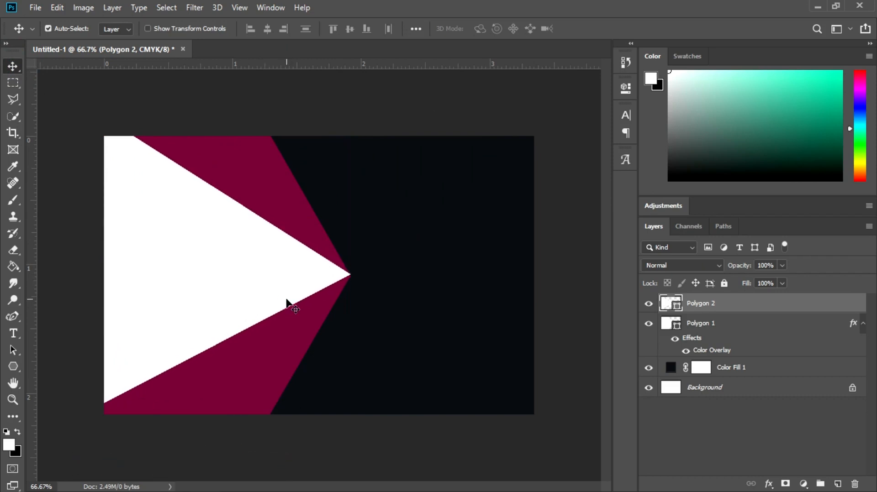
key("Down")
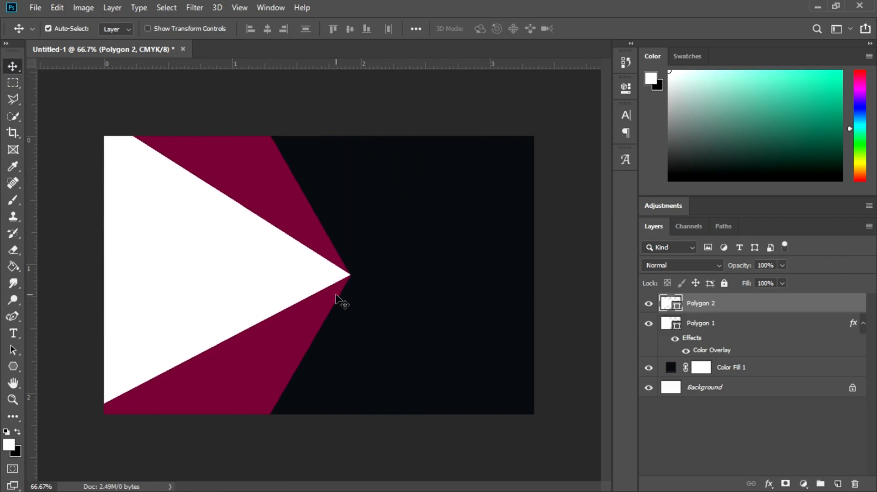
- Rotate the white triangle about 2.3° counterclockwise and shift it so it sits symmetrically on the hexagon, its tip at the hexagon's right corner
key("ctrl+t")
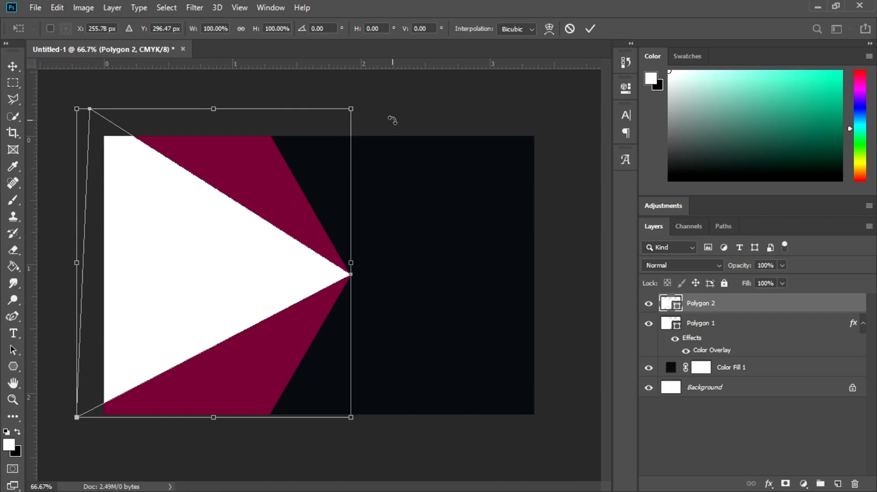
mouse_move(384, 106)
left_mouse_down()
mouse_move(378, 80)
mouse_move(381, 89)
left_mouse_up()
left_click_drag(233, 200, 228, 210)
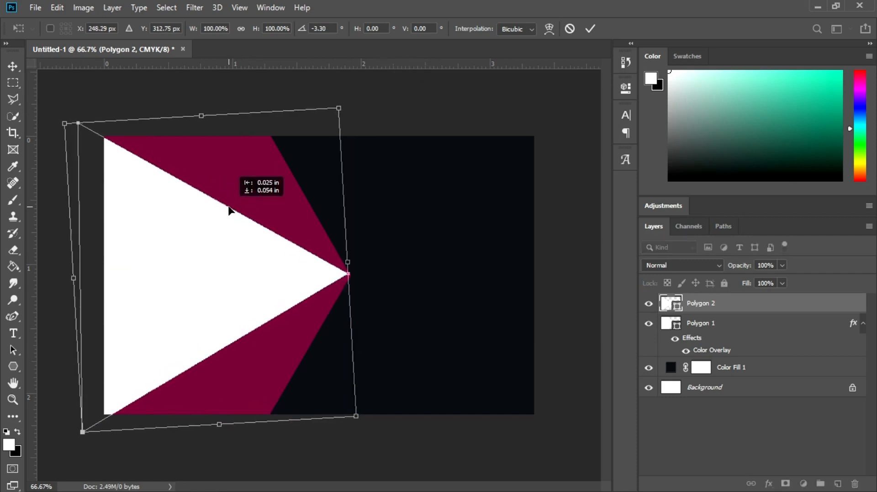
left_click_drag(348, 93, 354, 94)
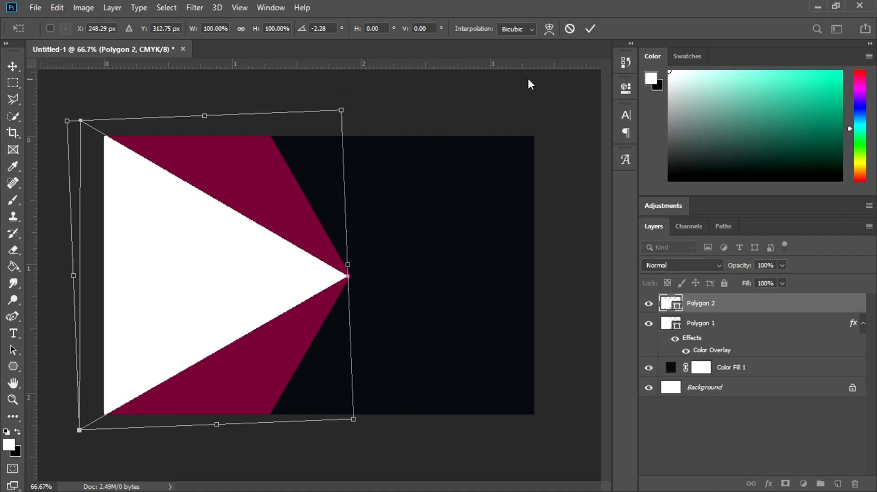
left_click(590, 29)
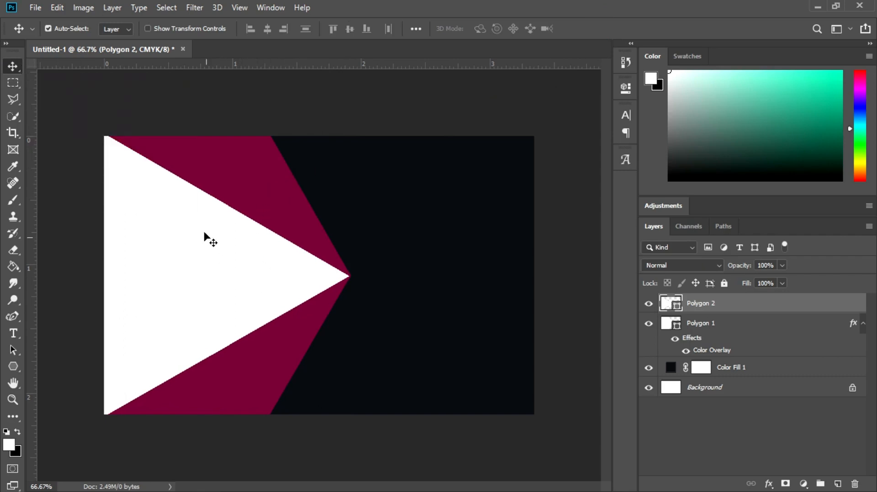
- Add a color overlay in PANTONE 215 CP to the white triangle and apply the layer style
right_click(718, 301)
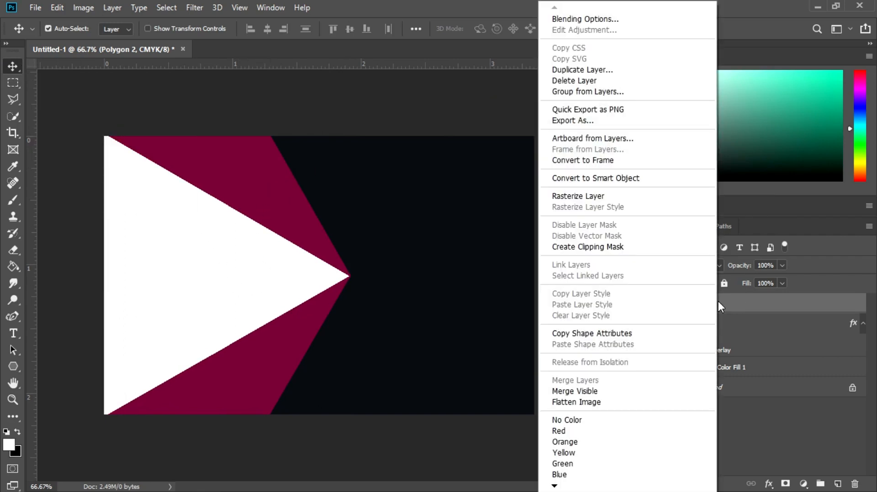
left_click(597, 16)
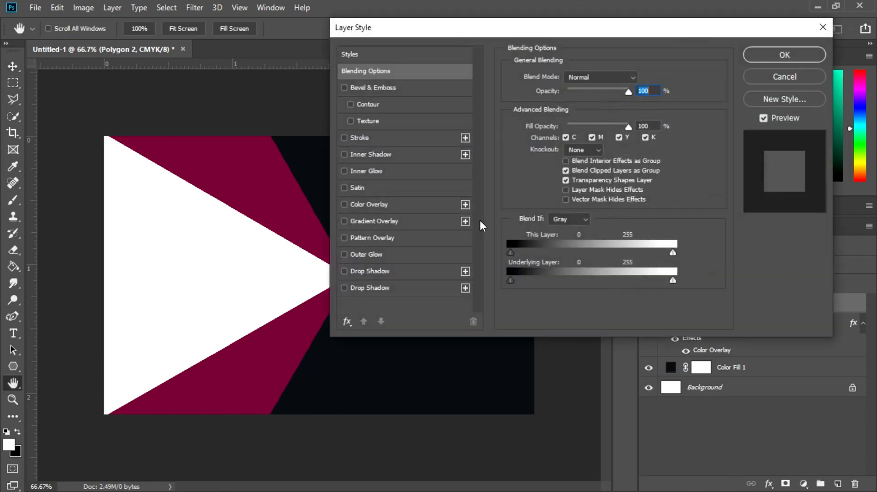
left_click(383, 207)
left_click(641, 72)
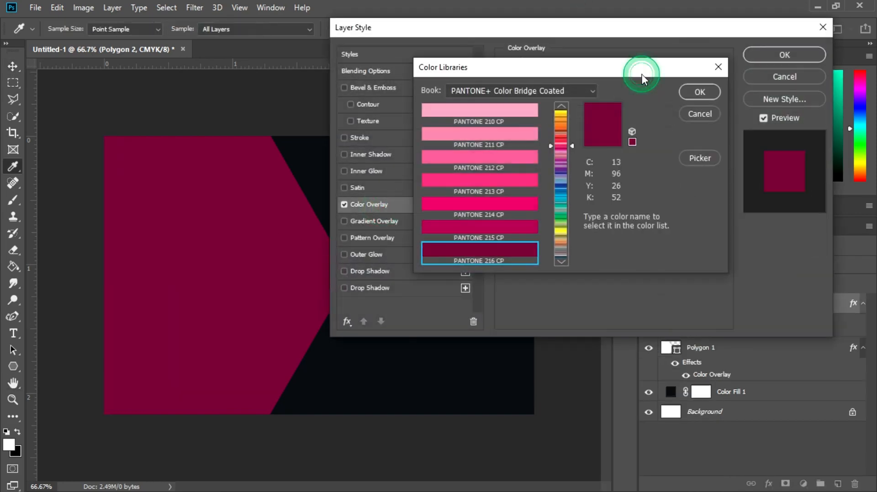
left_click(487, 227)
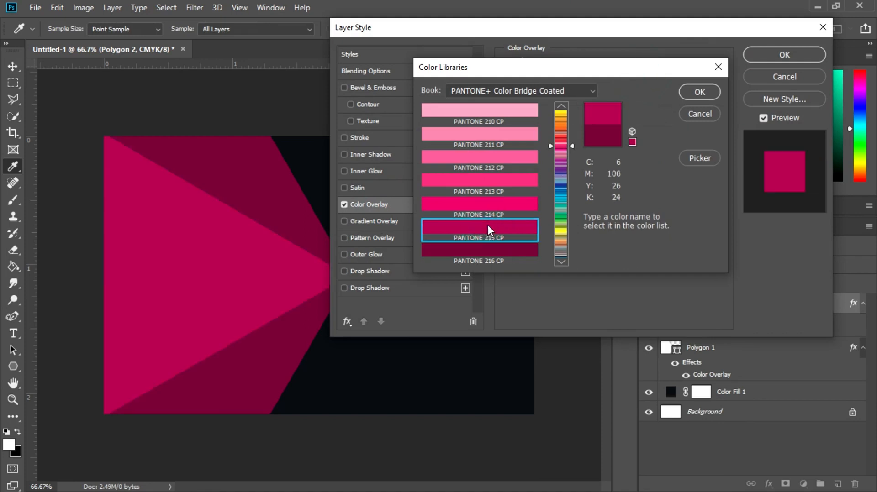
left_click(694, 91)
left_click(768, 54)
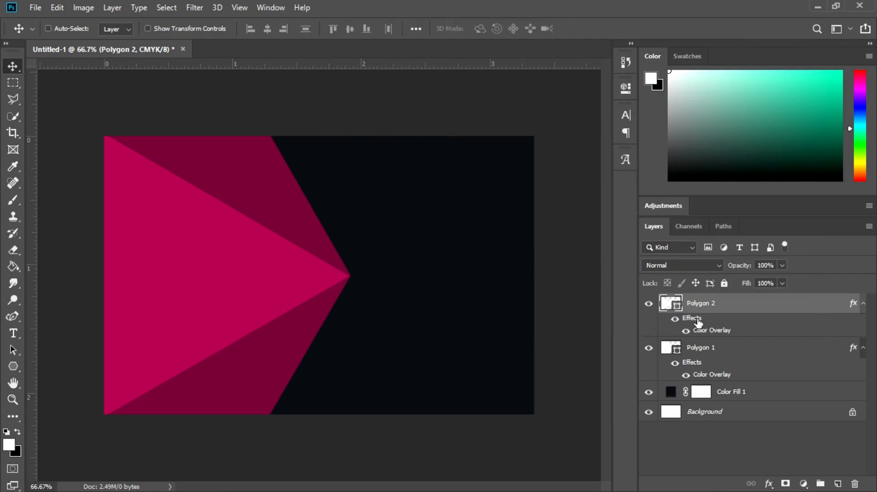
- Duplicate the triangle layer and use a Perspective transform to shorten the copy's left side to about two thirds, keeping the tip in place
key("ctrl+j")
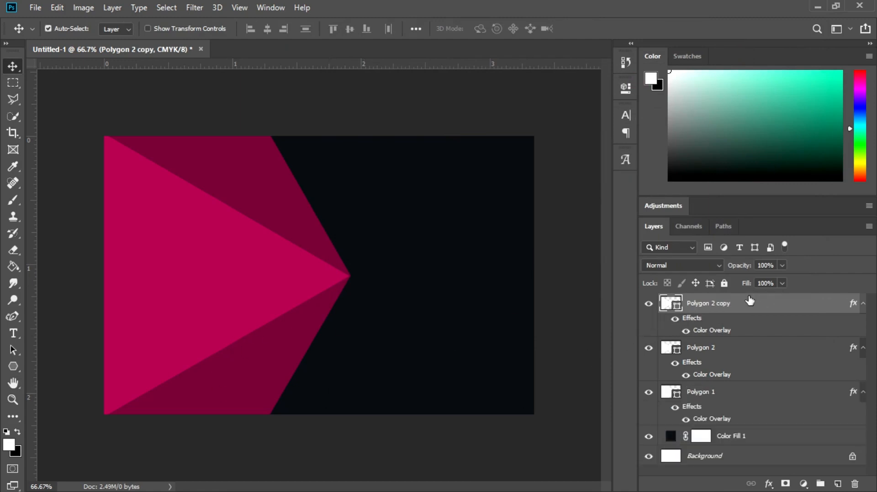
key("ctrl+t")
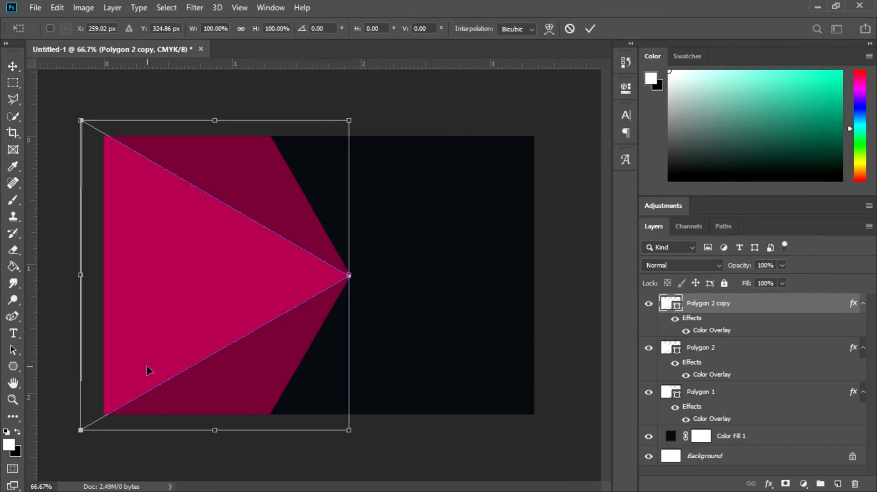
right_click(139, 219)
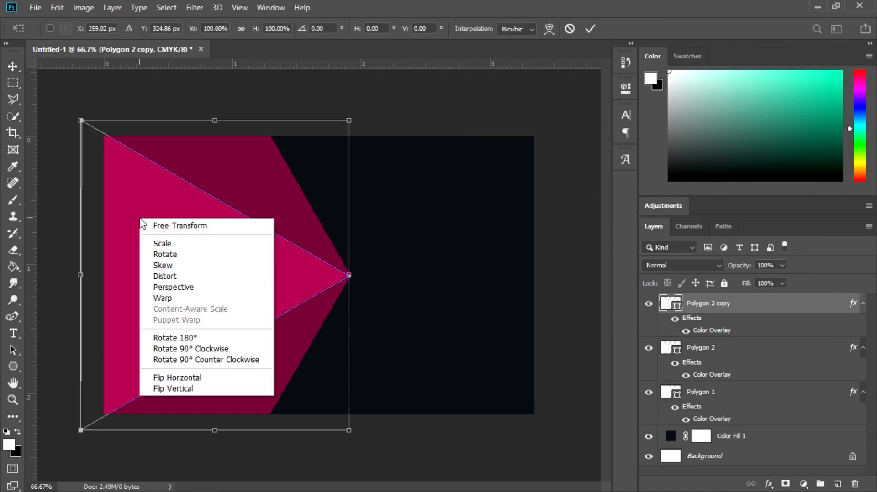
left_click(173, 288)
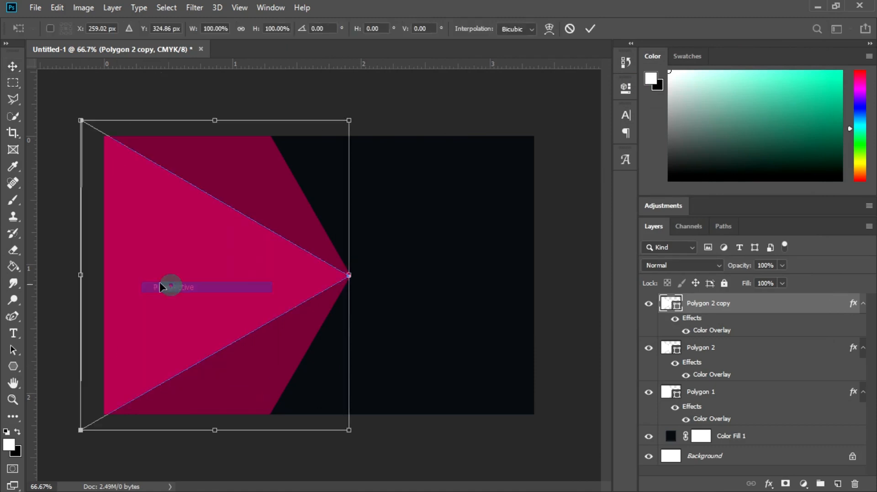
left_click_drag(83, 125, 84, 172)
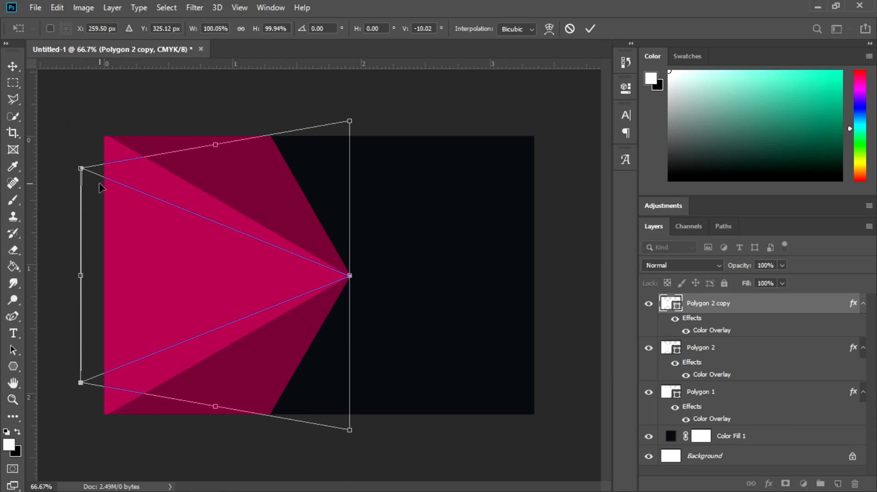
left_click_drag(80, 171, 81, 172)
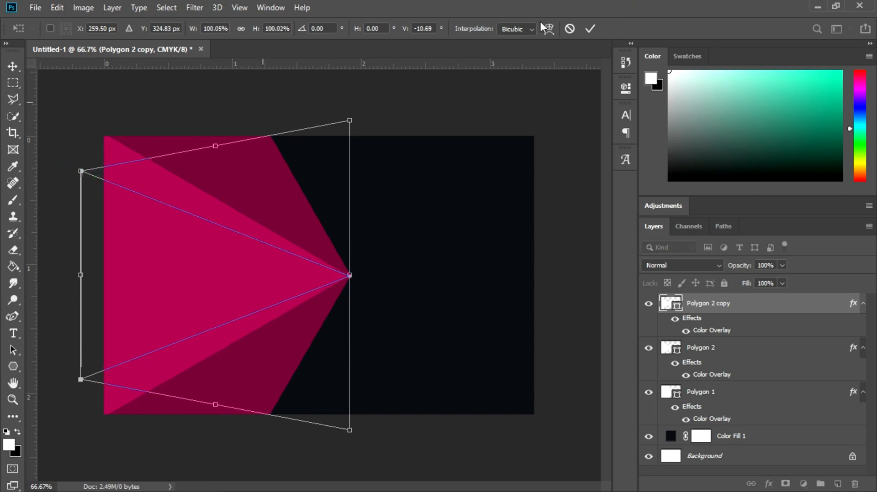
left_click(589, 30)
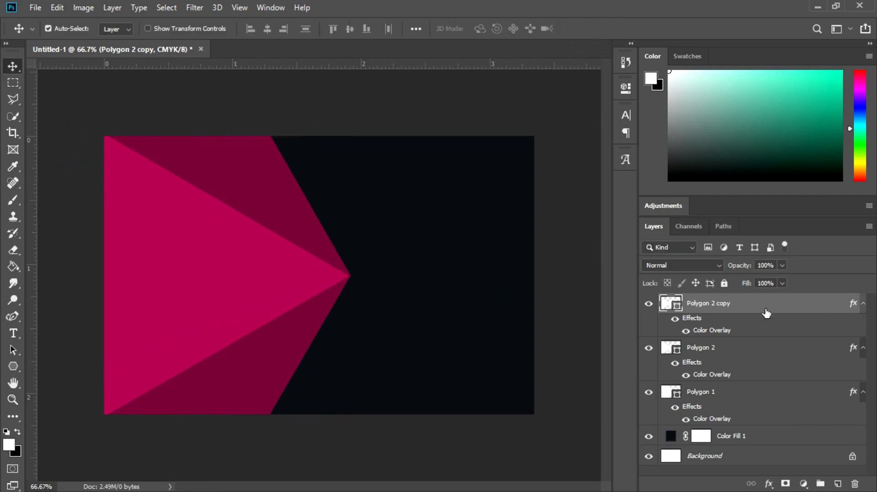
- Change the narrower triangle copy's color overlay to PANTONE 214 CP and apply the layer style
double_click(715, 332)
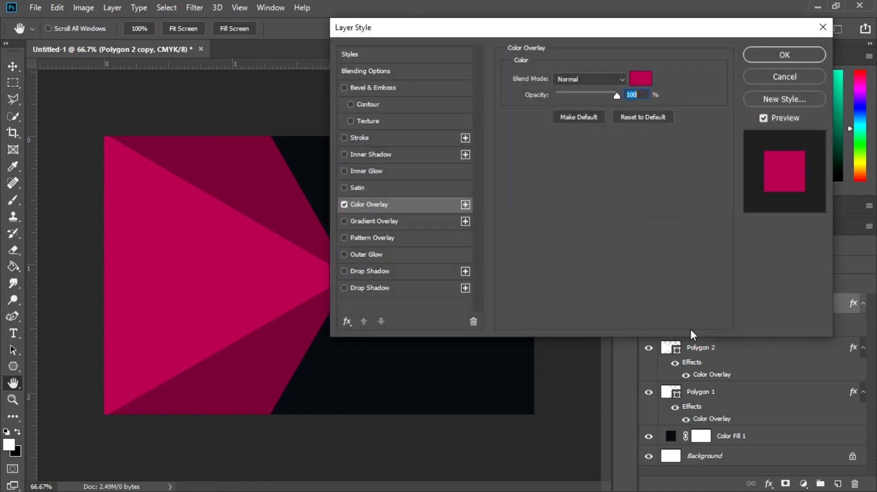
left_click(639, 78)
left_click(483, 202)
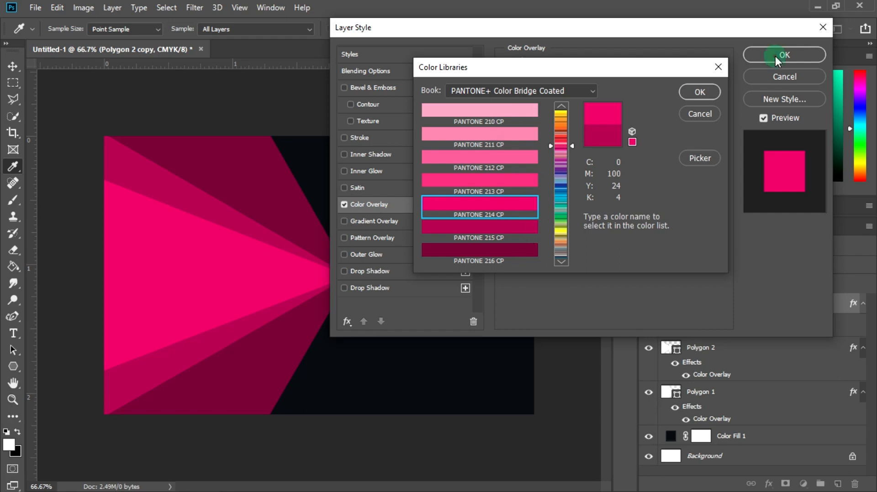
left_click(689, 92)
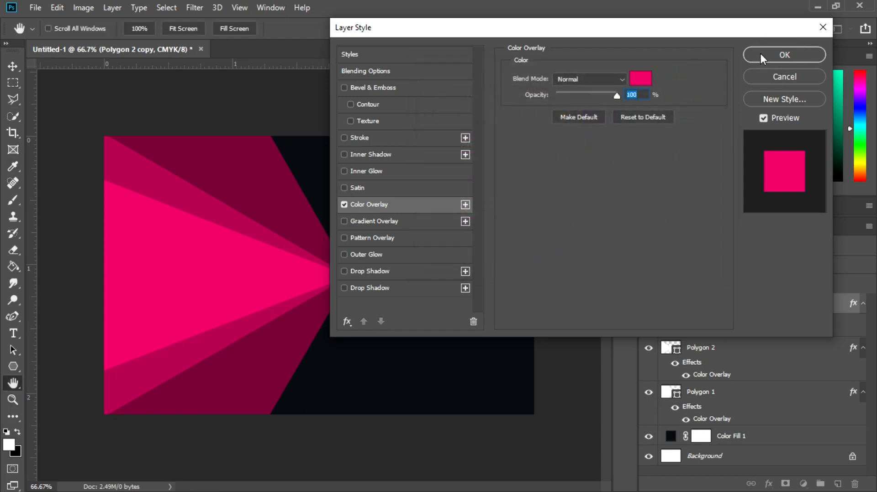
left_click(760, 54)
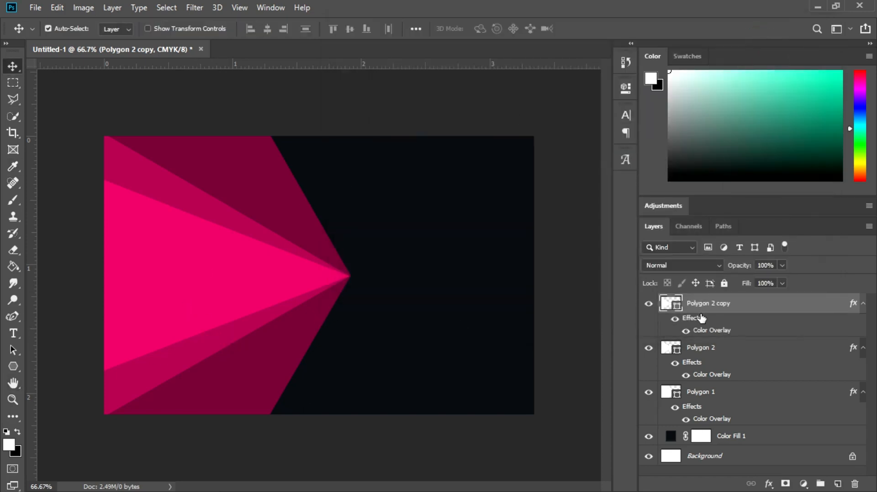
- Collapse the effects listings of the three polygon layers
left_click(863, 304)
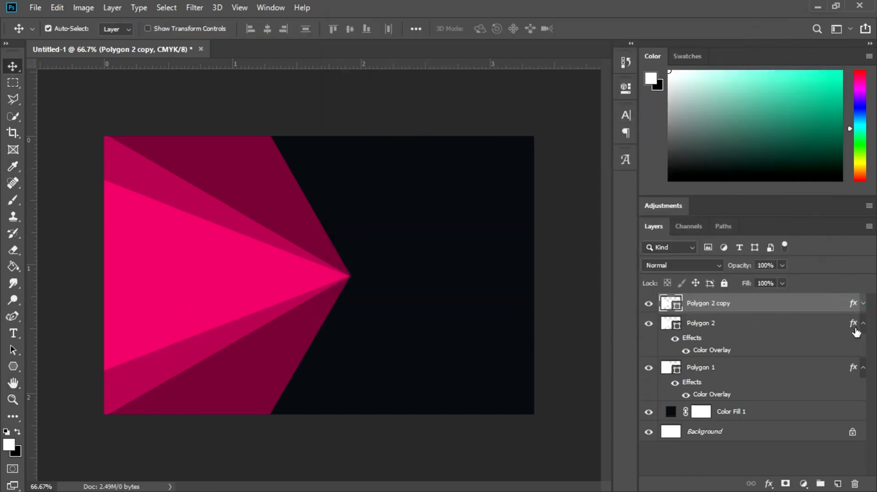
left_click(863, 323)
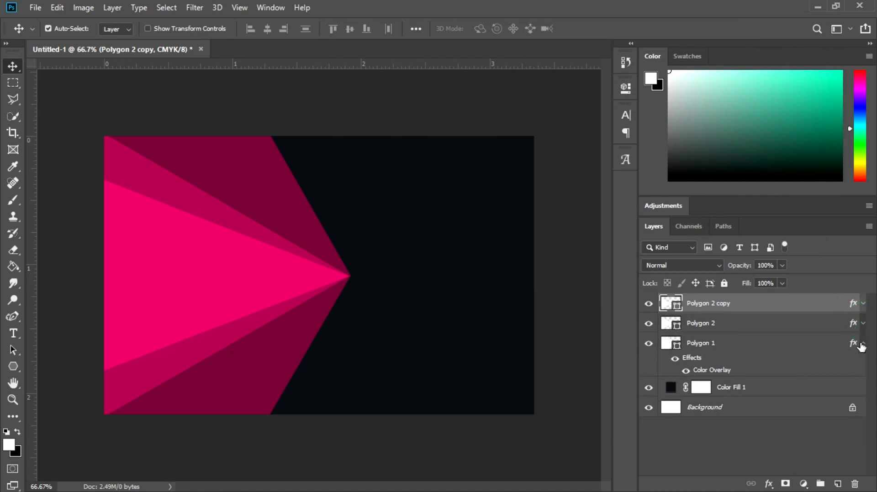
left_click(863, 344)
- Duplicate the Polygon 2 copy layer and pull the new triangle's two left corners inward to make it a narrower wedge
left_click(707, 304)
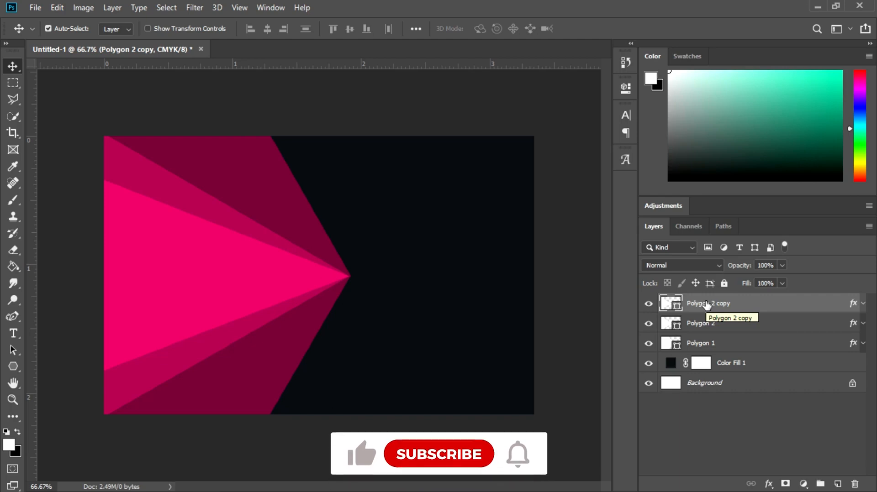
key("ctrl+j")
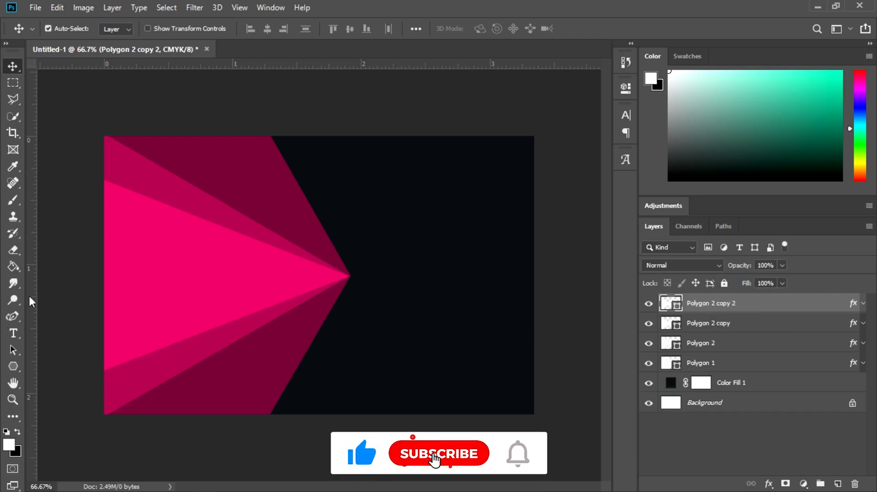
key("ctrl+t")
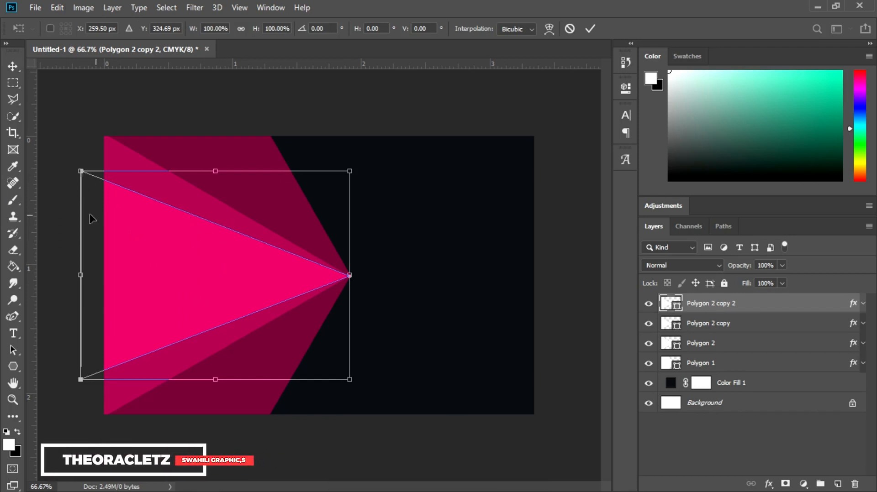
left_click_drag(82, 174, 75, 195)
left_click_drag(80, 380, 79, 338)
left_click_drag(76, 200, 73, 205)
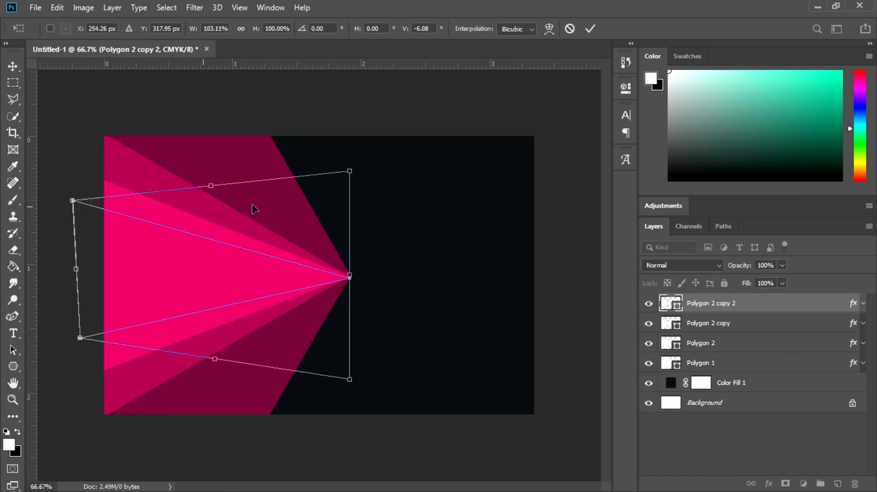
left_click(590, 28)
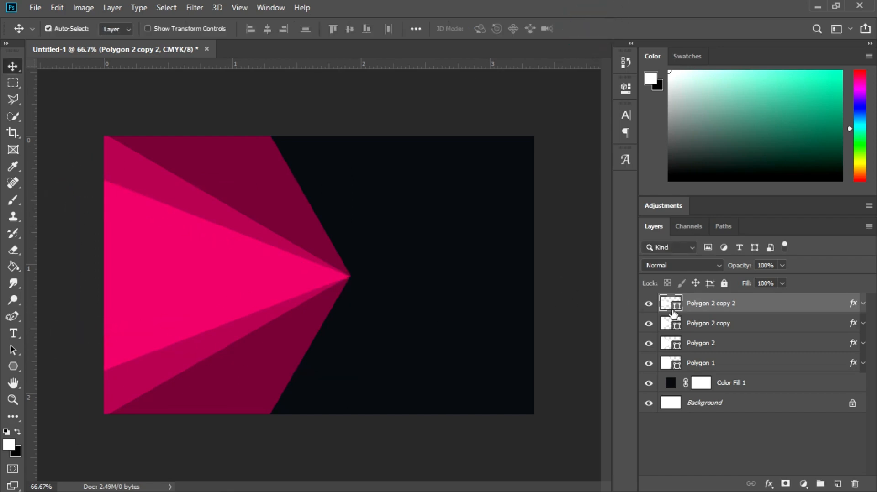
- Change the innermost triangle's color overlay to PANTONE 213 CP and apply the layer style
double_click(704, 306)
left_click(778, 301)
left_click(862, 305)
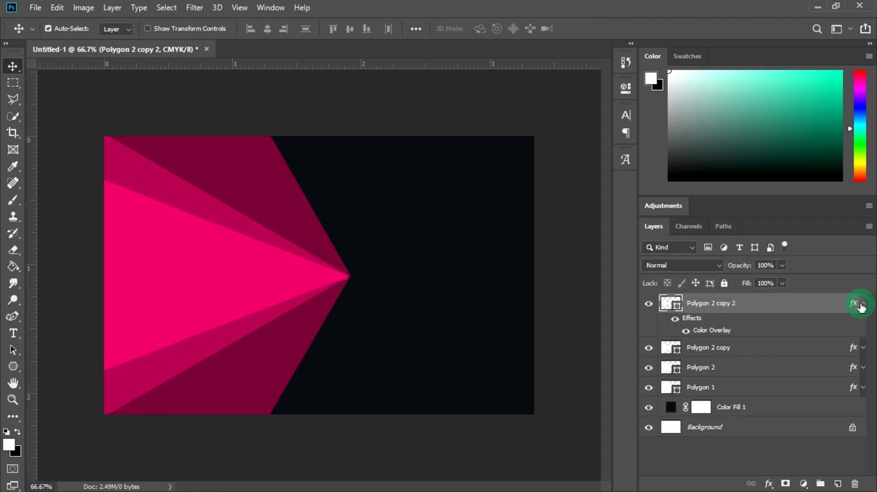
double_click(708, 331)
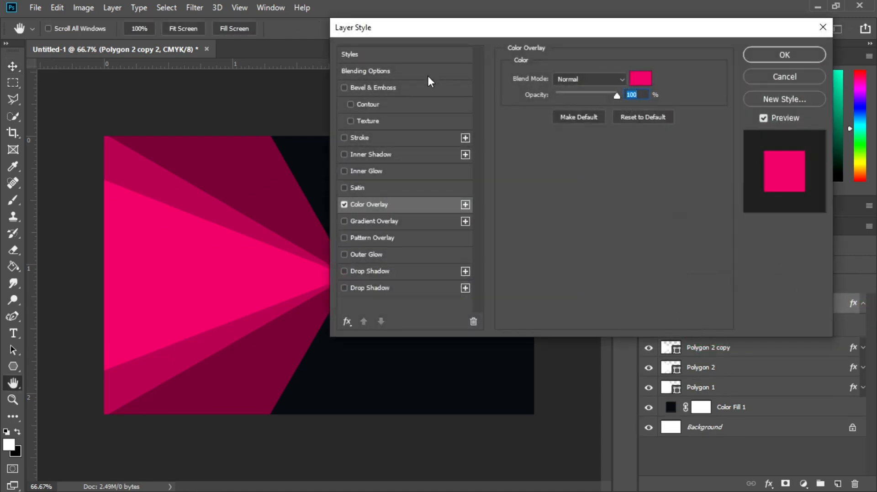
left_click(636, 82)
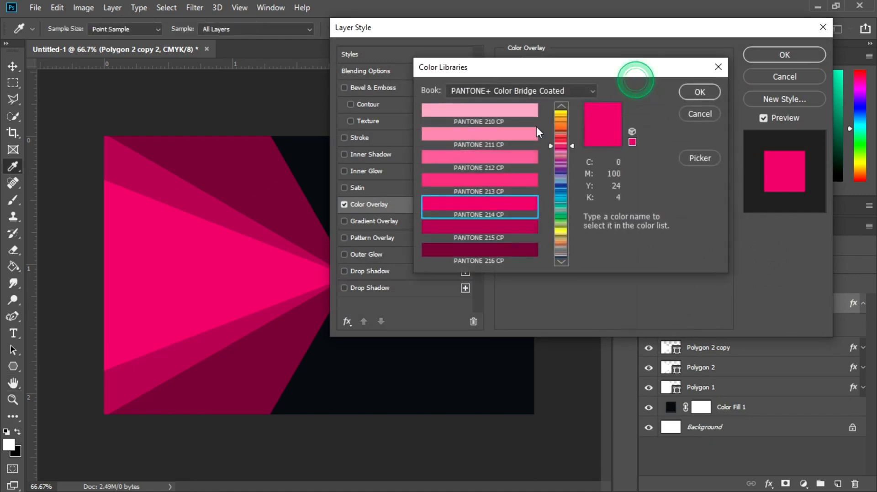
left_click(486, 182)
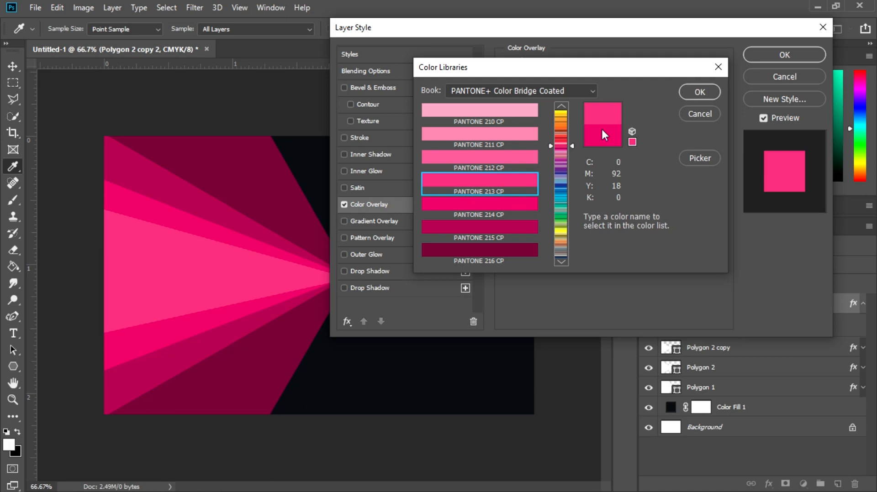
left_click(701, 92)
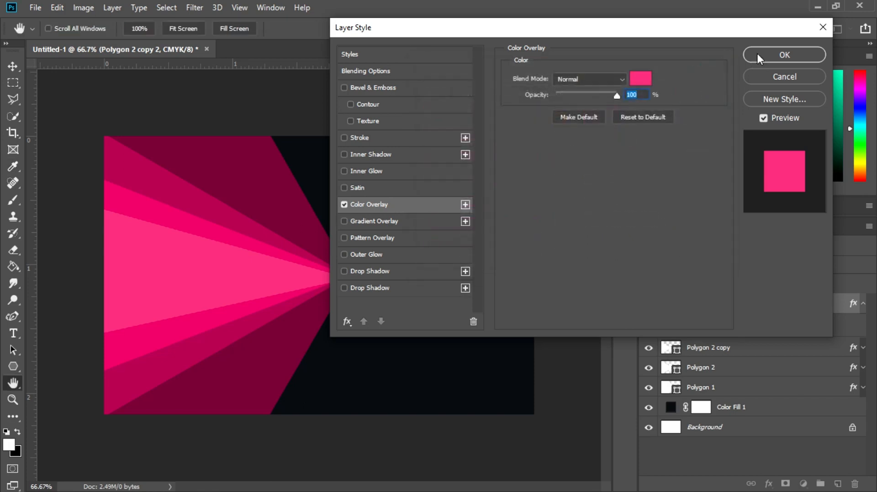
left_click(779, 54)
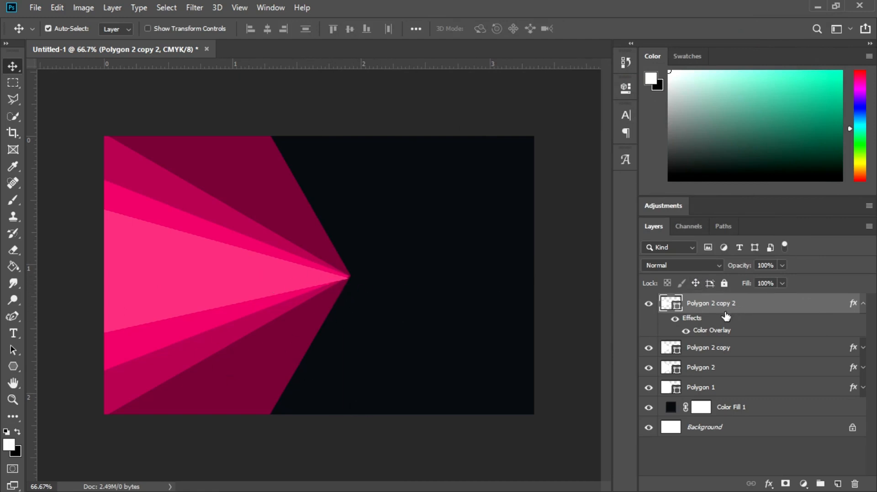
- Group the four polygon layers, from Polygon 2 copy 2 down to Polygon 1
left_click(700, 388, "shift")
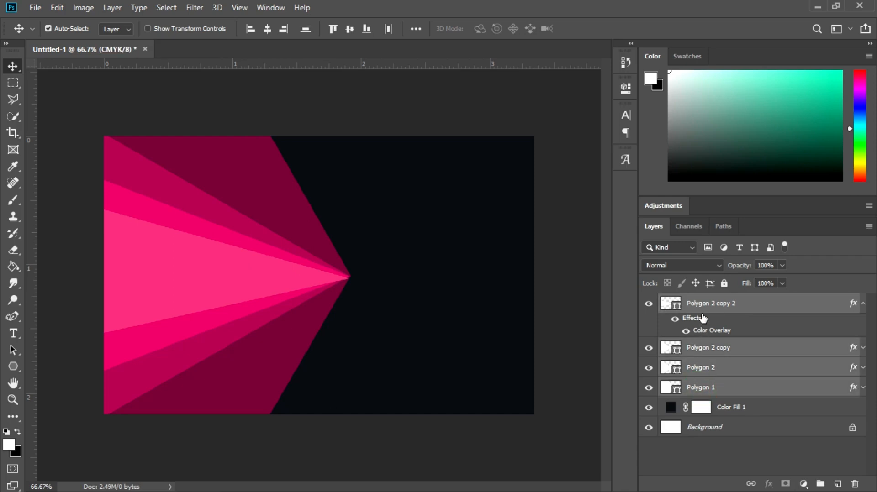
key("ctrl+g")
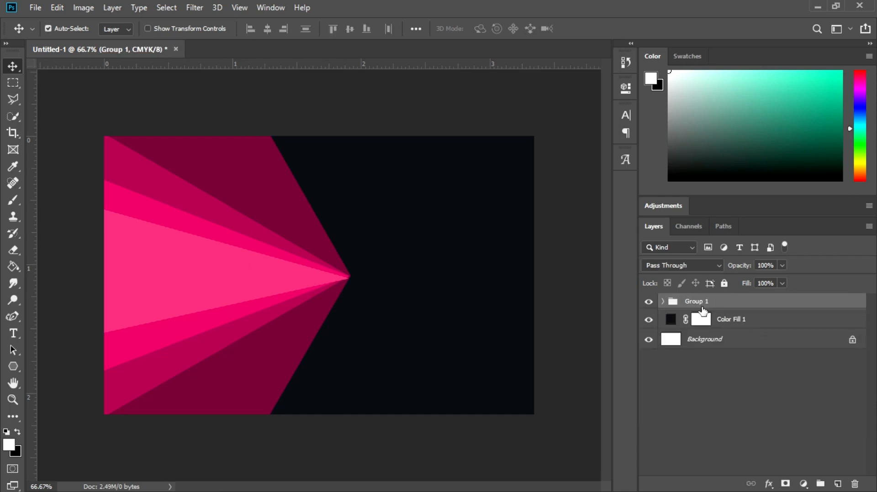
- Rename Group 1 as shapes and lock the whole group
double_click(696, 302)
left_click_drag(714, 305, 693, 306)
double_click(695, 304)
type("shapes")
left_click(788, 301)
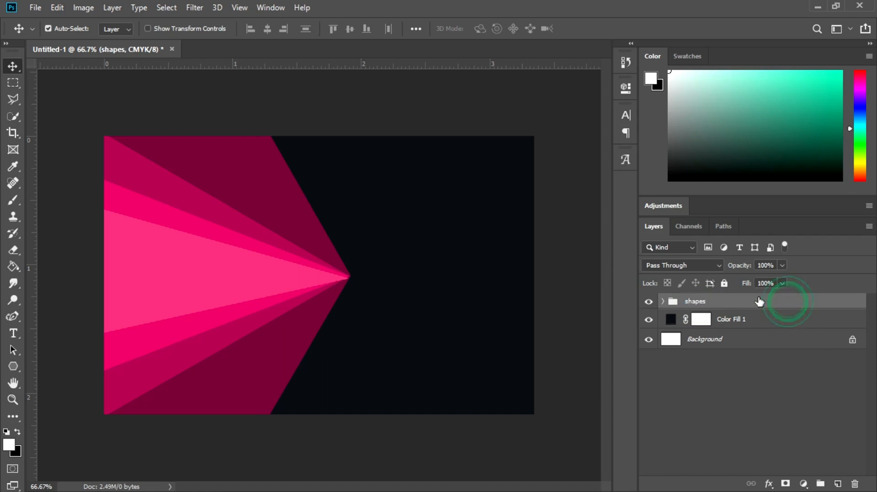
left_click(724, 283)
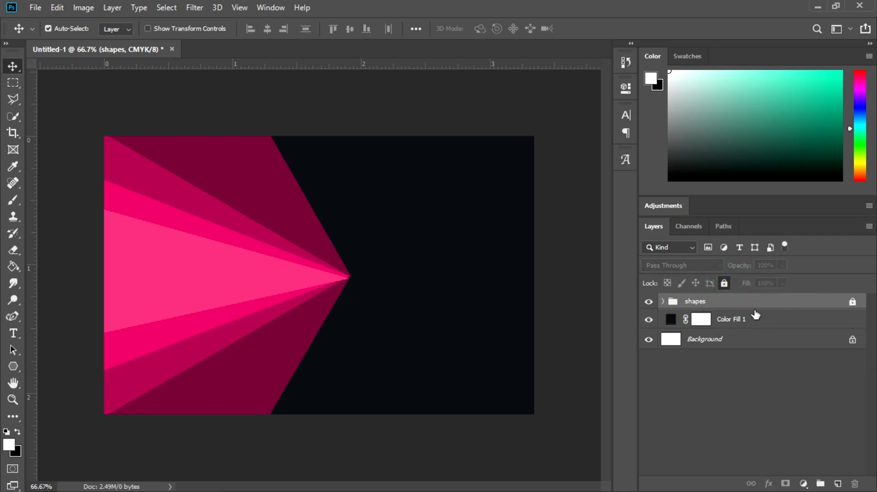
left_click(152, 224)
left_click_drag(152, 225, 158, 230)
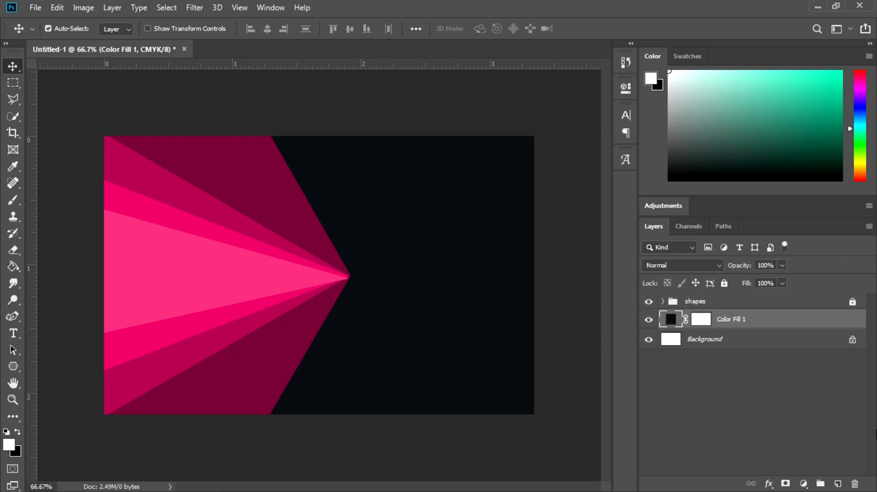
left_click(837, 484)
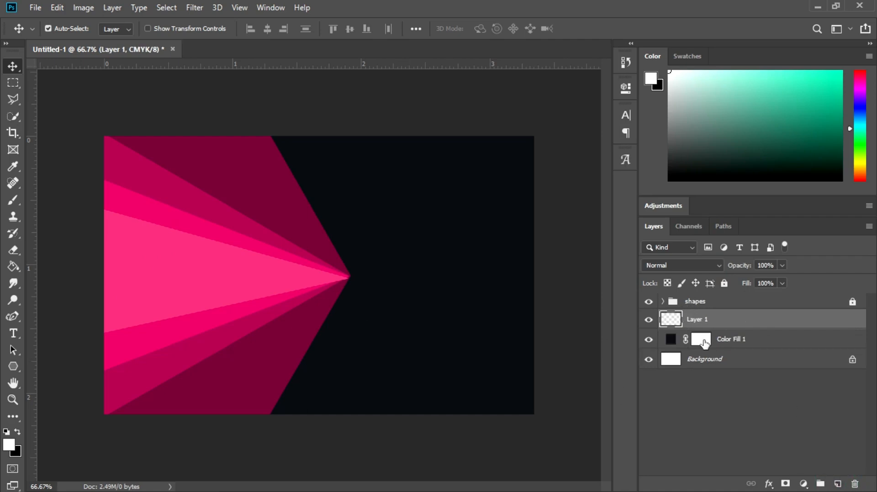
key("Delete")
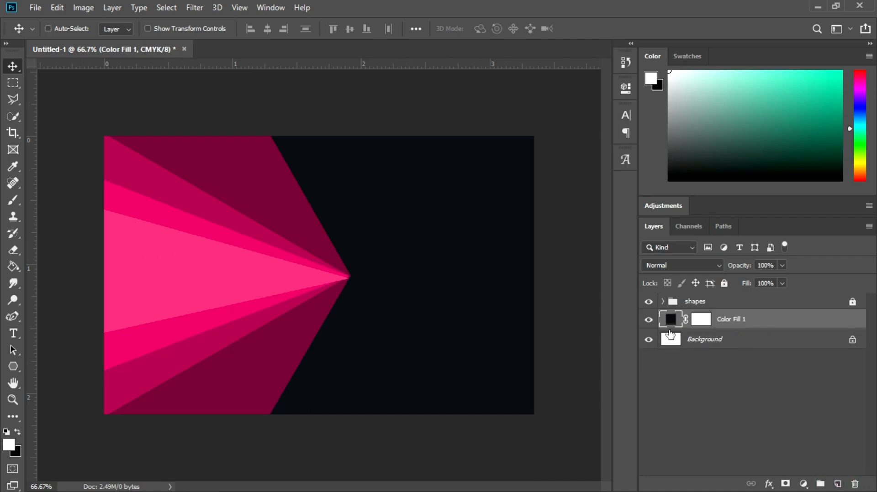
- Add a new layer above the shapes group and start a point text line on the card's dark area
left_click(723, 302)
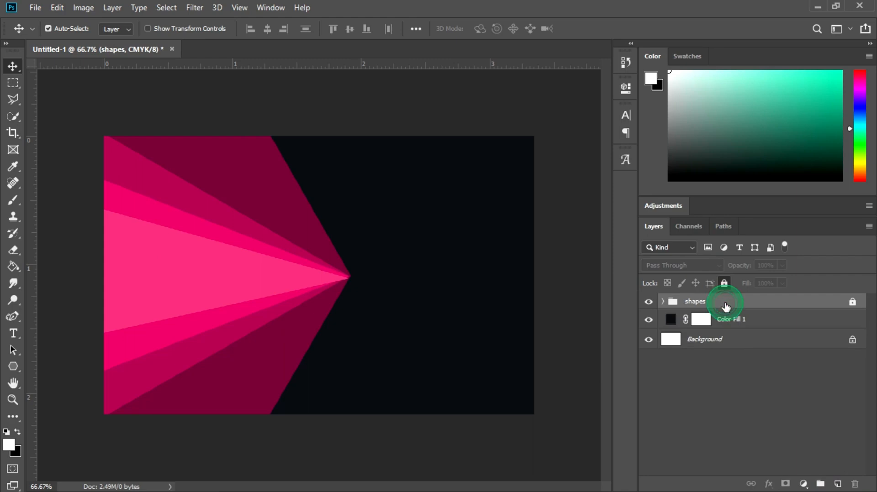
left_click(838, 483)
left_click(13, 333)
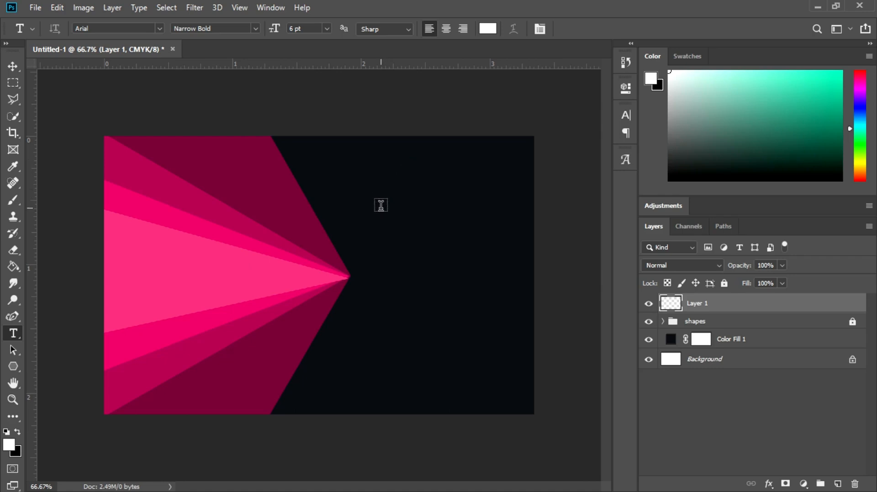
left_click(361, 207)
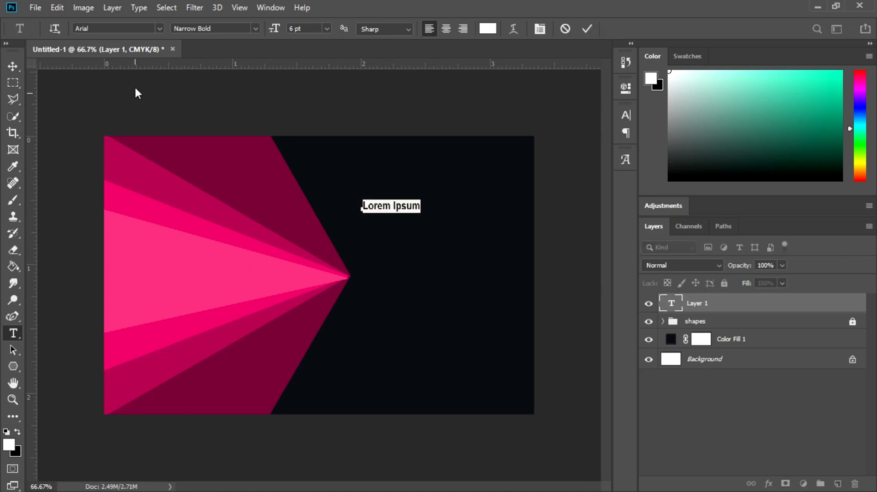
- Set the new text's font to Montserrat Bold
left_click(160, 29)
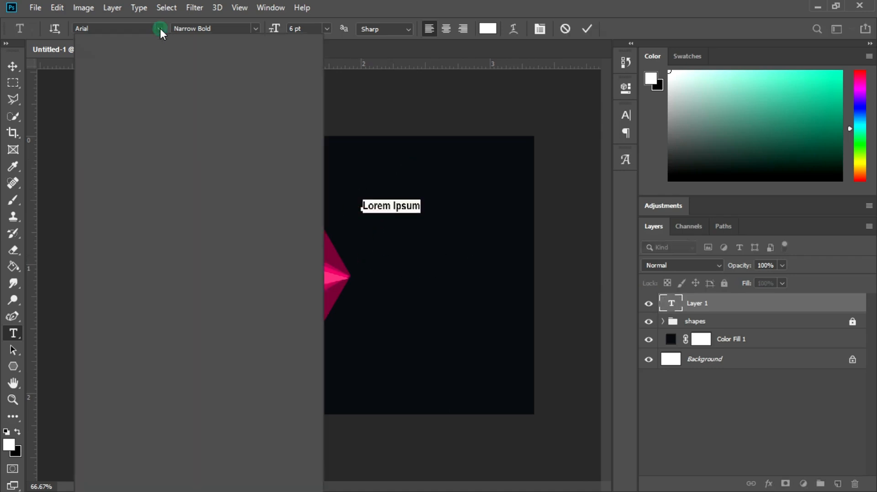
left_click(138, 46)
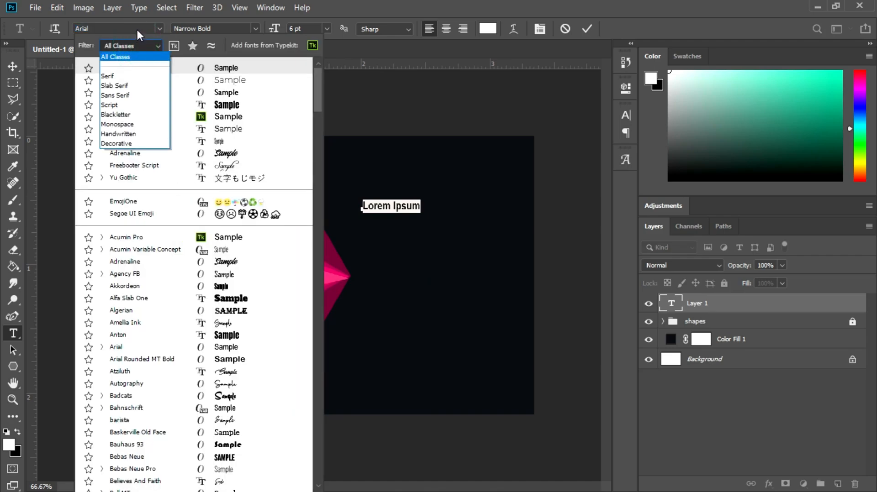
left_click(136, 29)
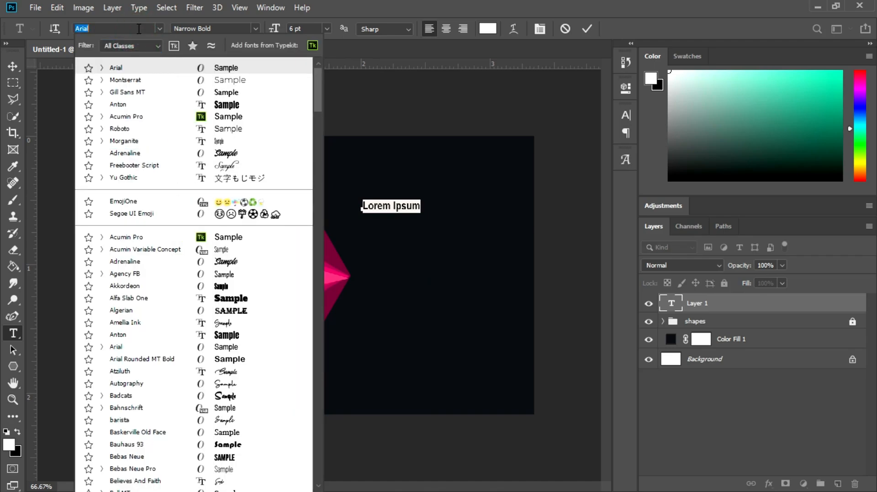
type("mont")
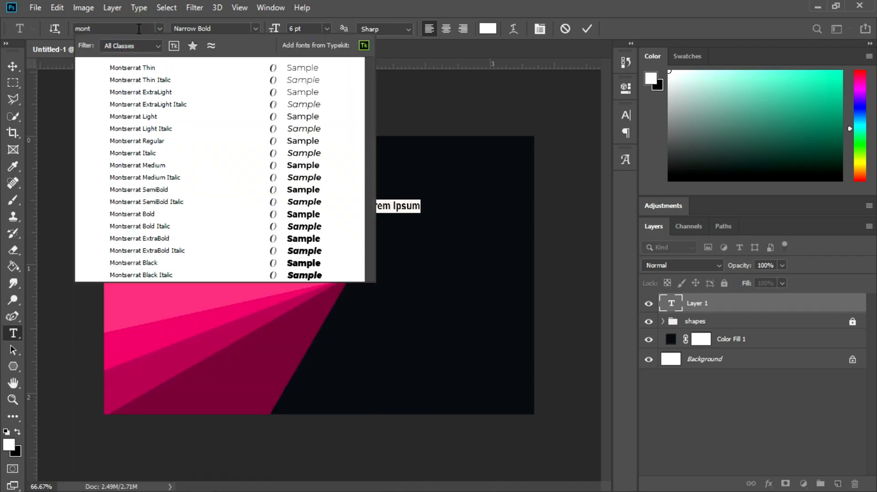
left_click(123, 213)
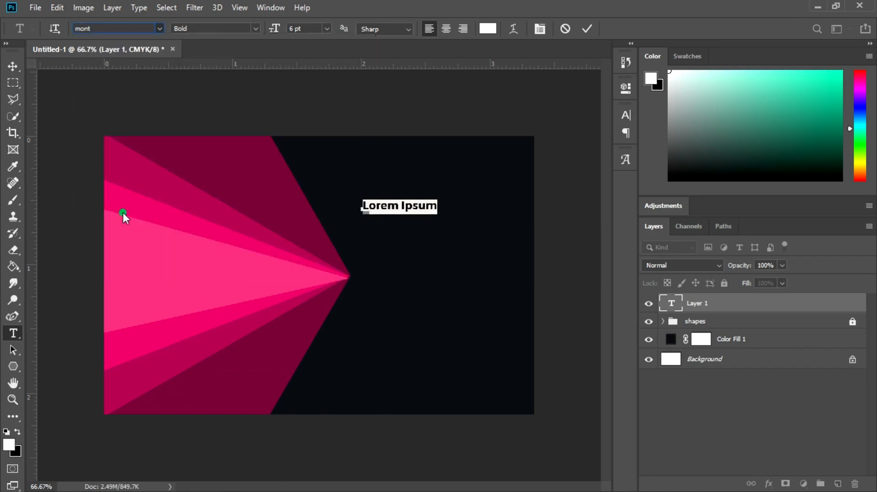
- Set the font size to 15 pt and enter THEORACLETZ as the heading text
left_click(310, 27)
scroll(310, 27, "up", 10)
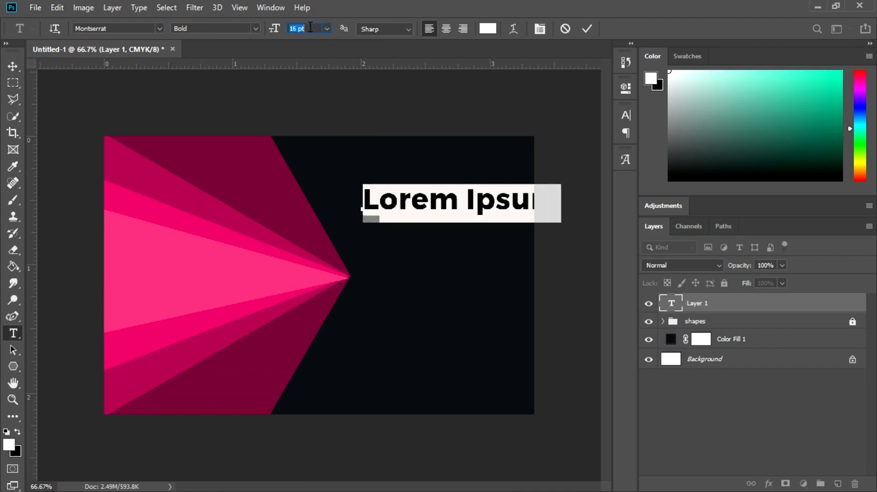
scroll(310, 27, "down", 1)
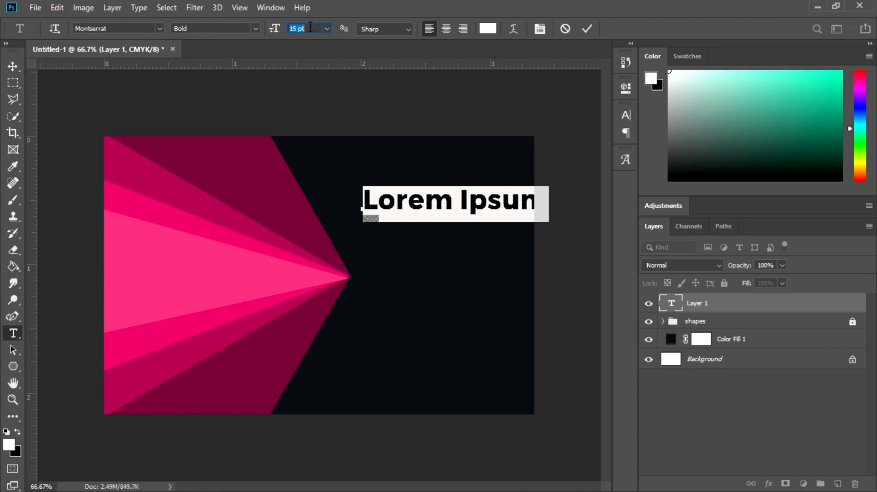
key("Return")
type("THEOR")
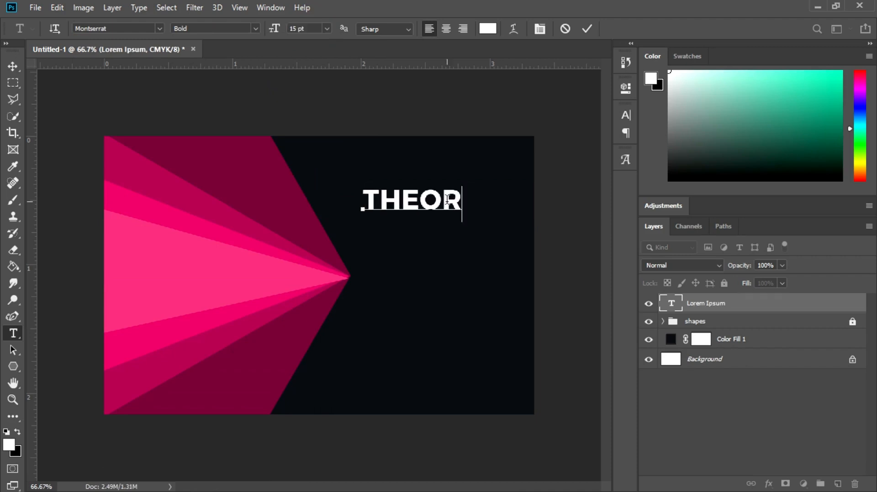
type("ACLE")
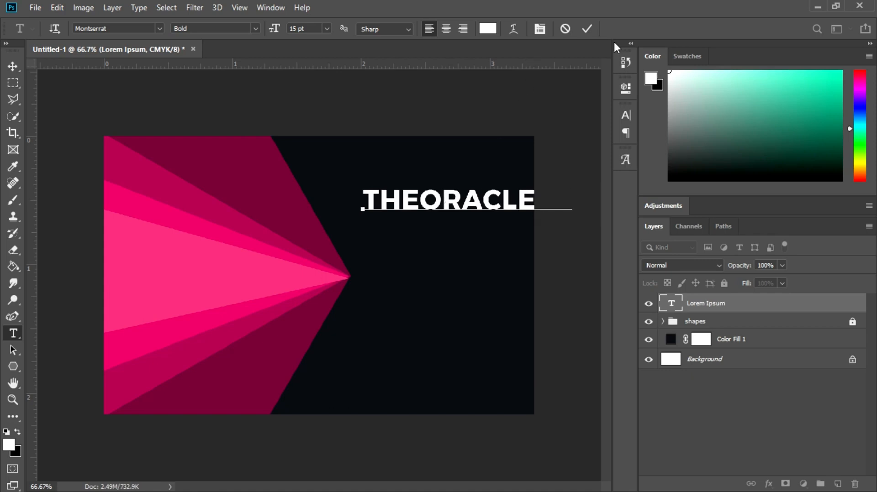
left_click(587, 28)
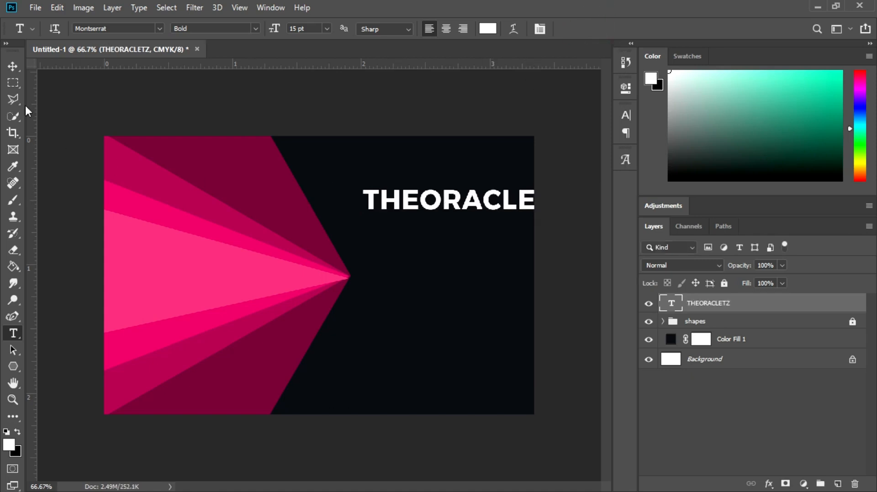
- Reduce the THEORACLETZ heading to 13 pt and position it near the upper right of the card, inside its edge
left_click(13, 66)
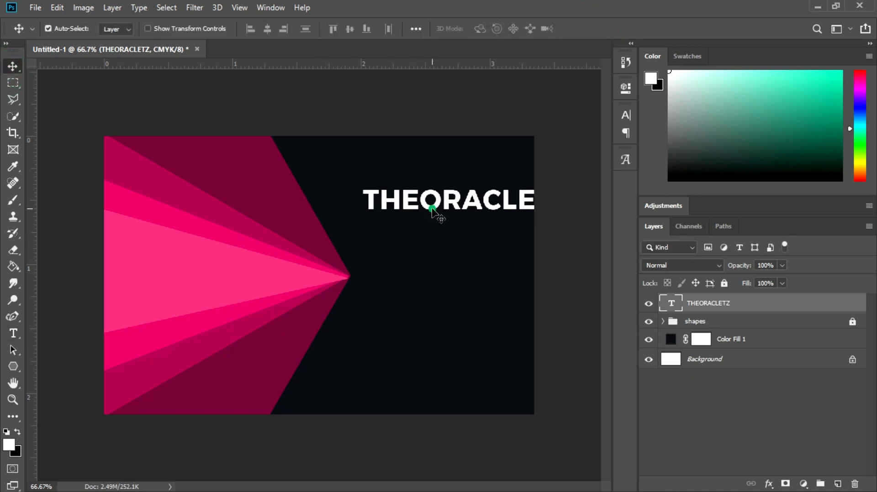
left_click_drag(432, 210, 395, 209)
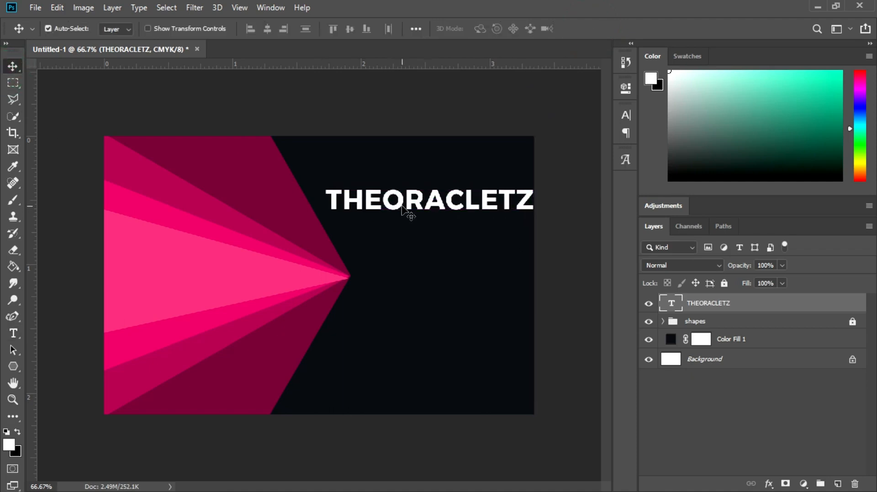
double_click(404, 208)
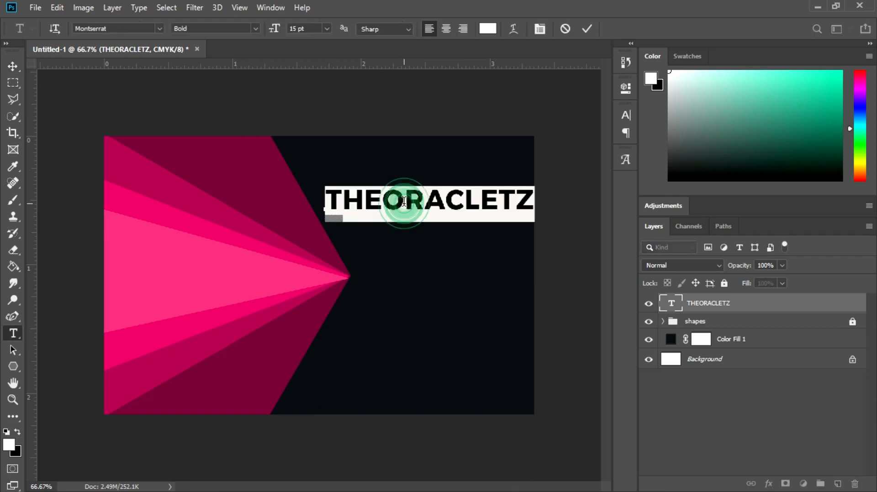
left_click(320, 29)
key("Down")
key("Down")
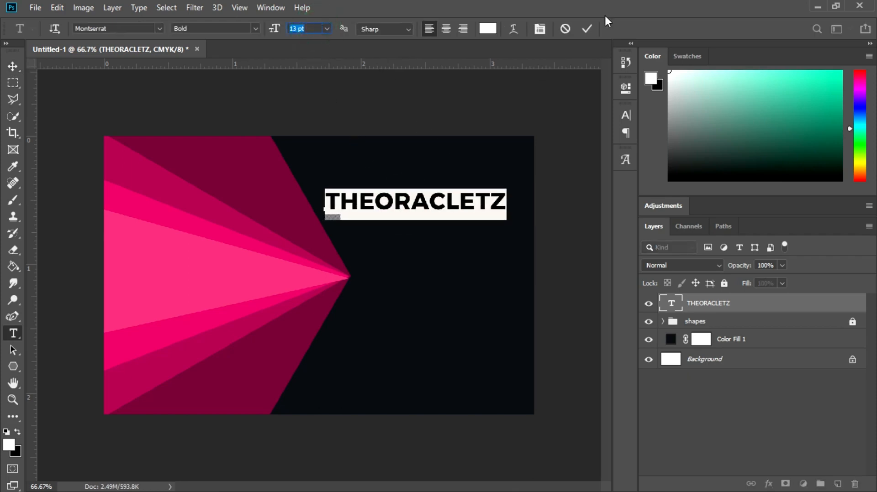
left_click(587, 28)
key("v")
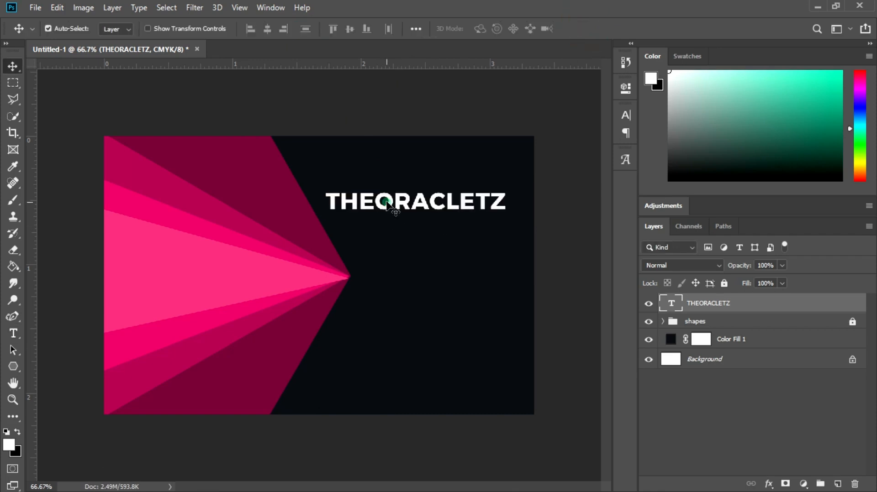
left_click_drag(391, 205, 406, 193)
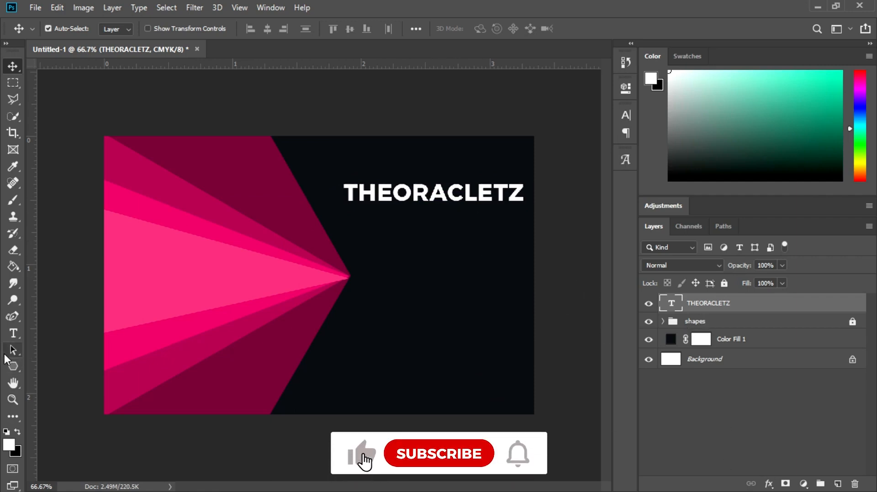
- Add a separate text line reading GRAPHIC DESIGNER on the dark area below the heading
left_click(13, 333)
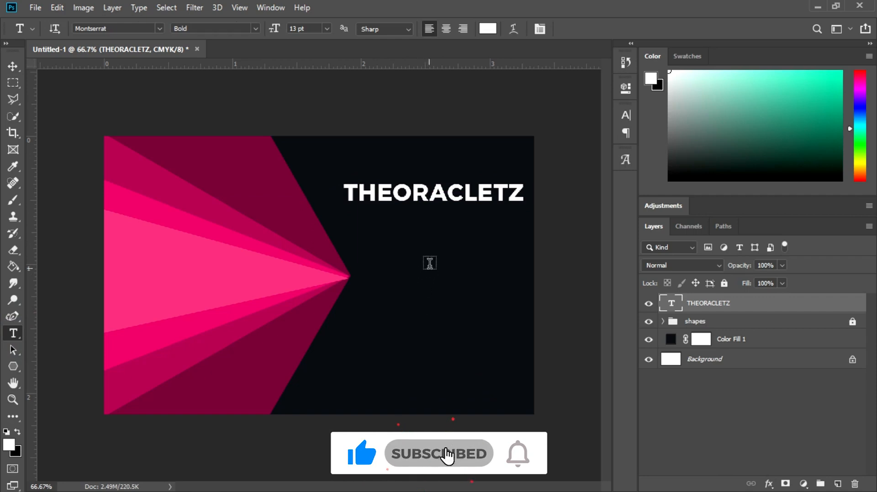
left_click(428, 263)
type("g")
key("BackSpace")
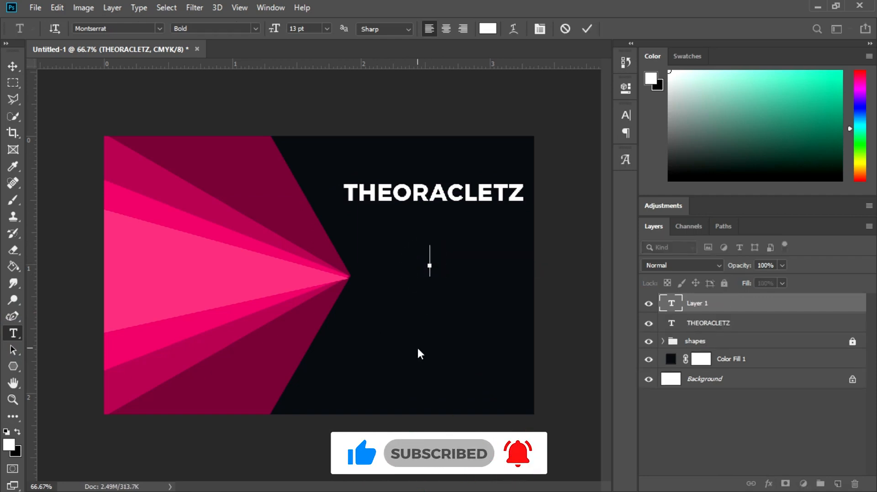
type("GR")
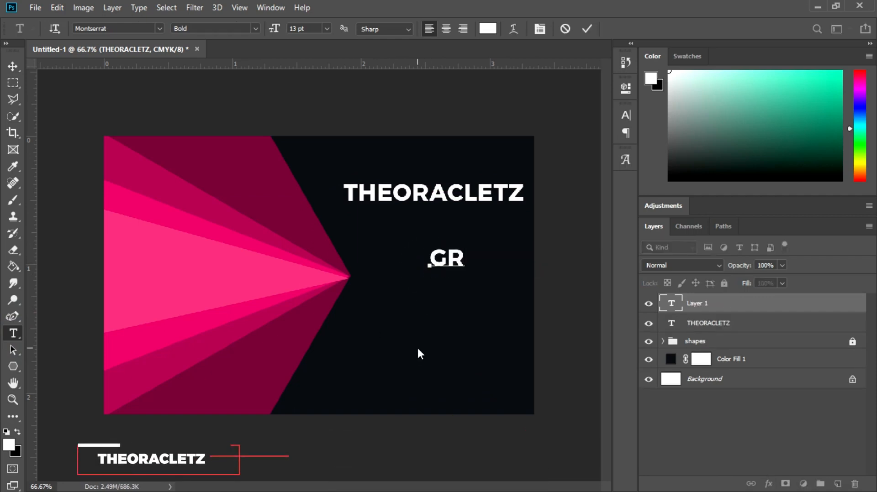
type("APHIC DES")
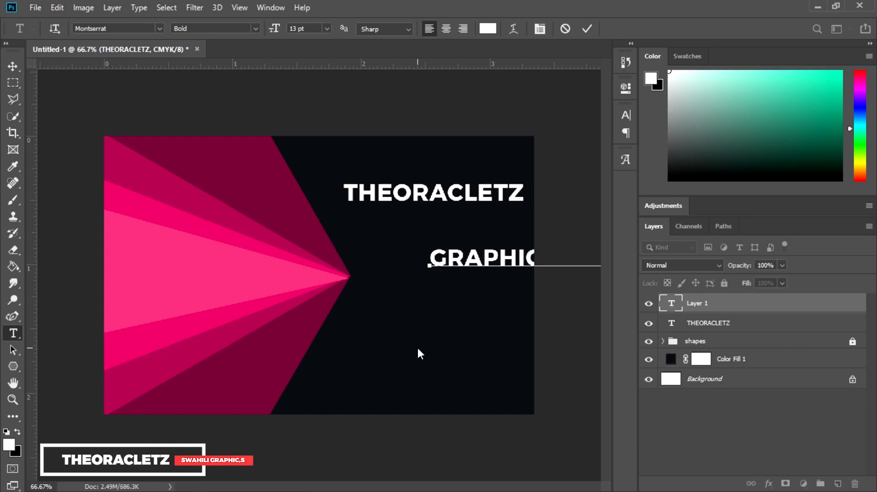
- Format the GRAPHIC DESIGNER line as 5 pt SemiBold and place it just below the heading, with their right ends aligned
double_click(461, 258)
left_click(462, 259)
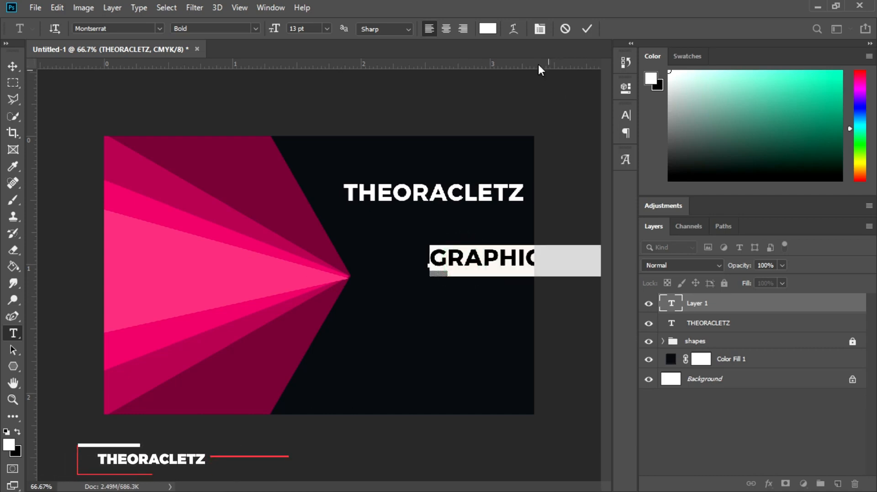
left_click(310, 28)
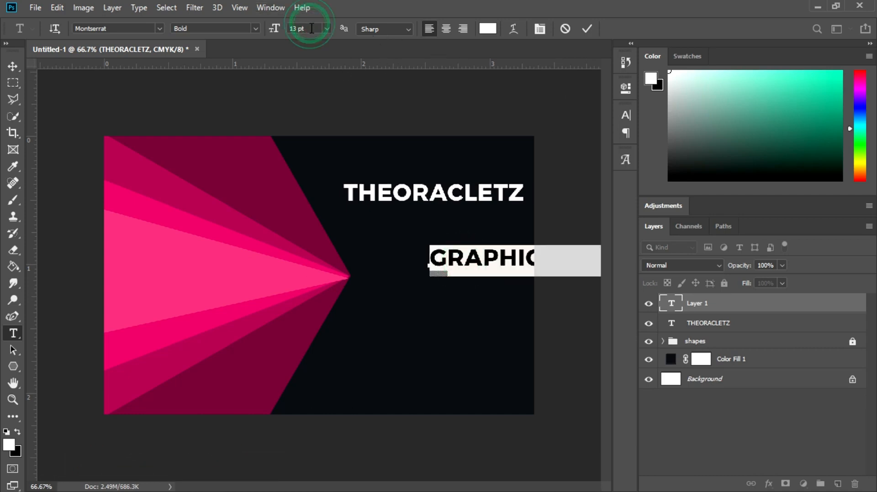
scroll(311, 28, "down", 6)
scroll(312, 28, "down", 2)
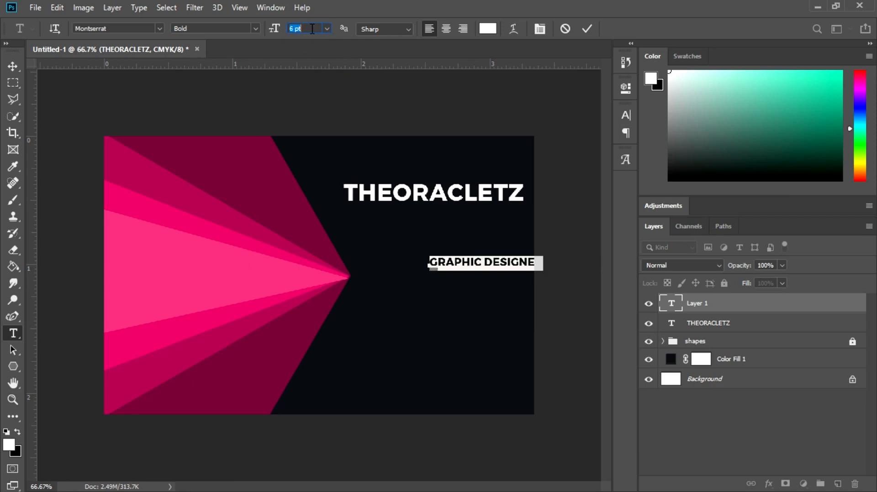
left_click(254, 30)
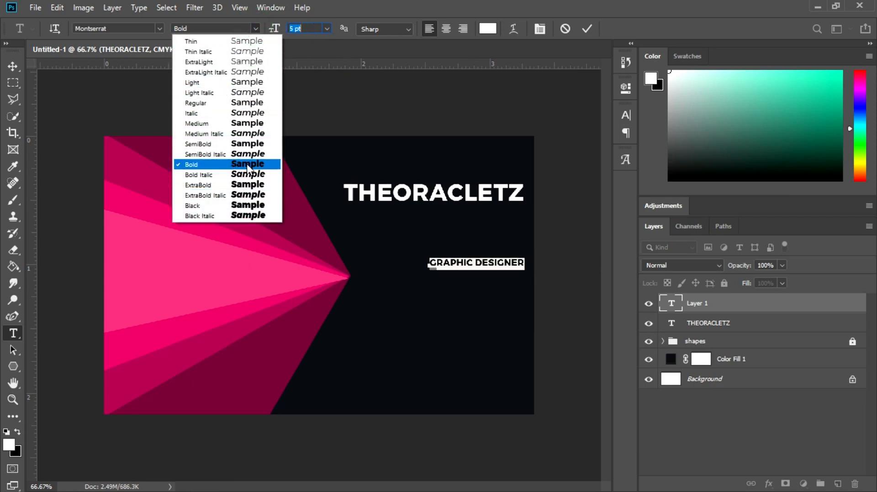
left_click(223, 146)
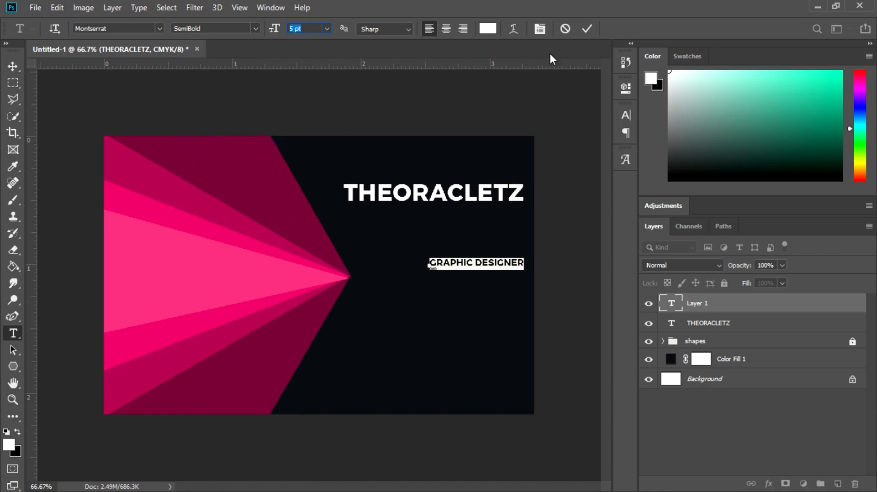
left_click(587, 29)
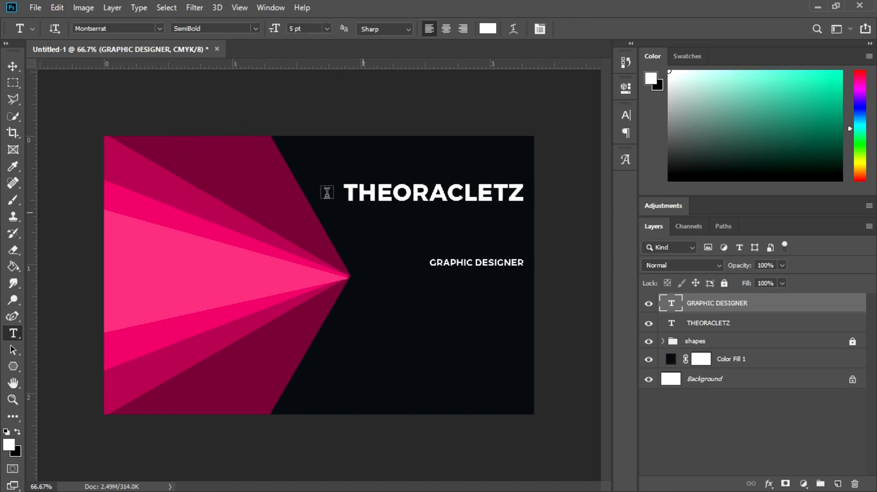
left_click(13, 66)
left_click_drag(501, 267, 486, 219)
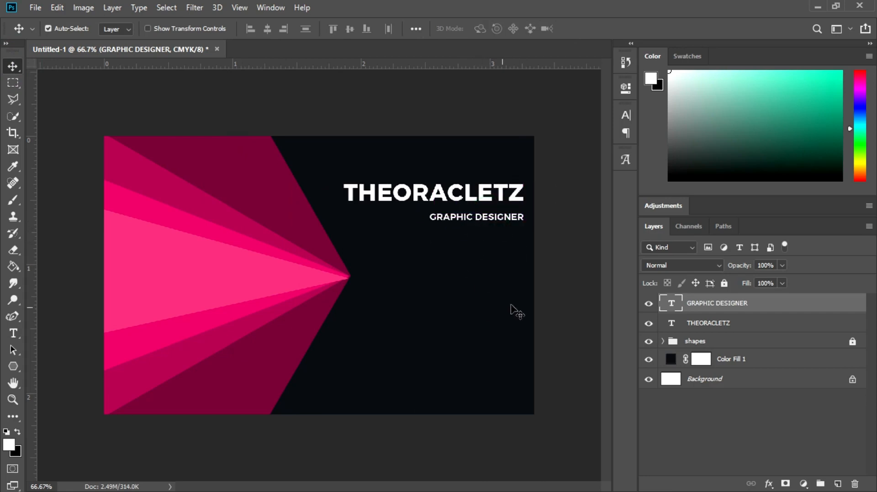
- Change the GRAPHIC DESIGNER line's font weight to Medium
left_click(477, 291)
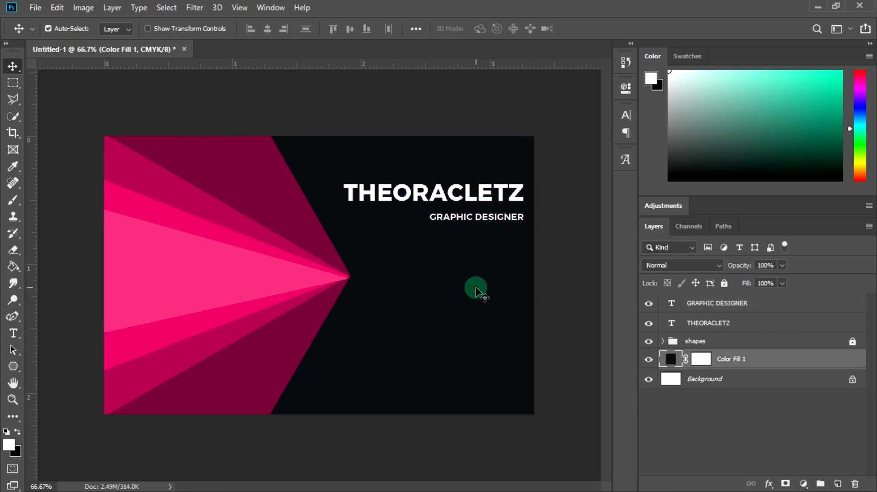
double_click(463, 220)
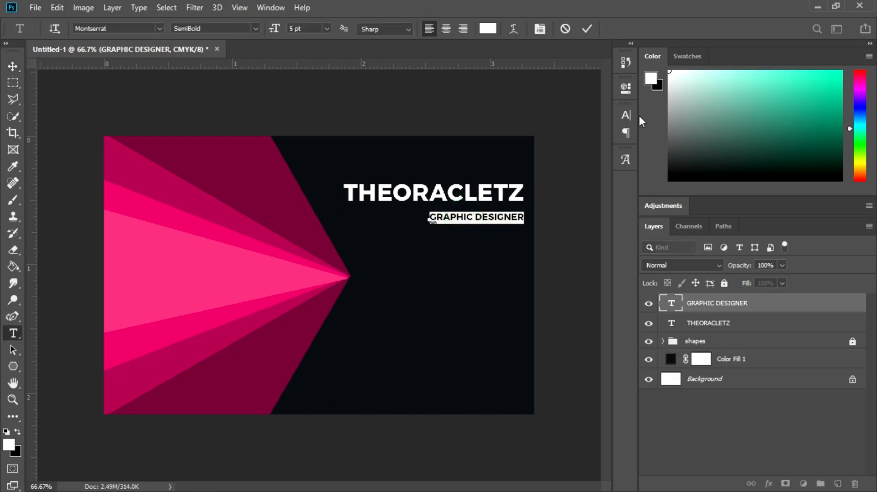
left_click(625, 115)
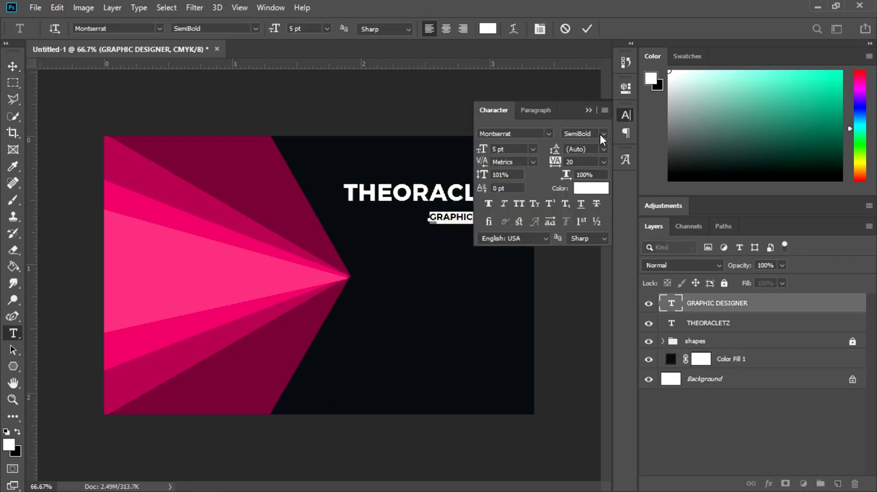
left_click(603, 134)
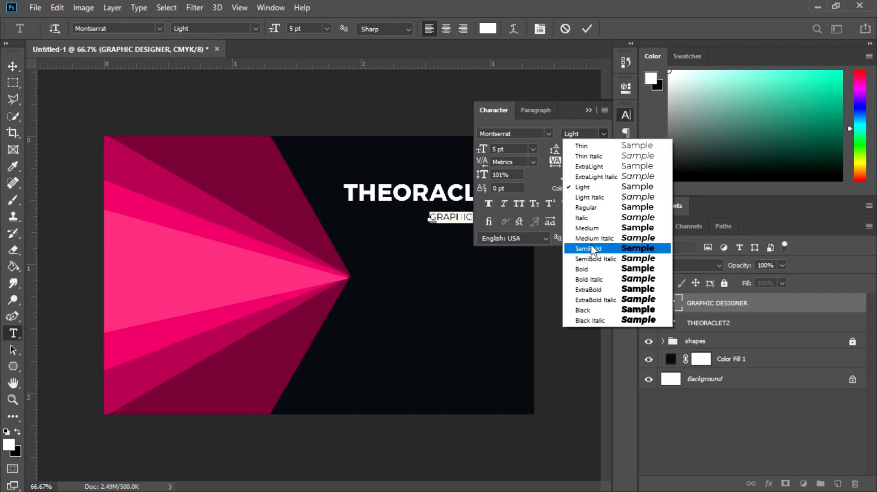
left_click(587, 228)
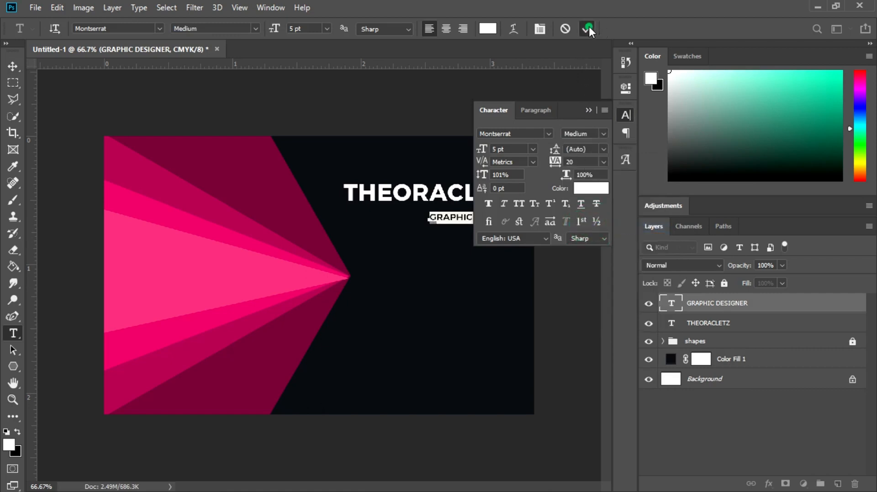
left_click(588, 29)
key("v")
left_click(588, 110)
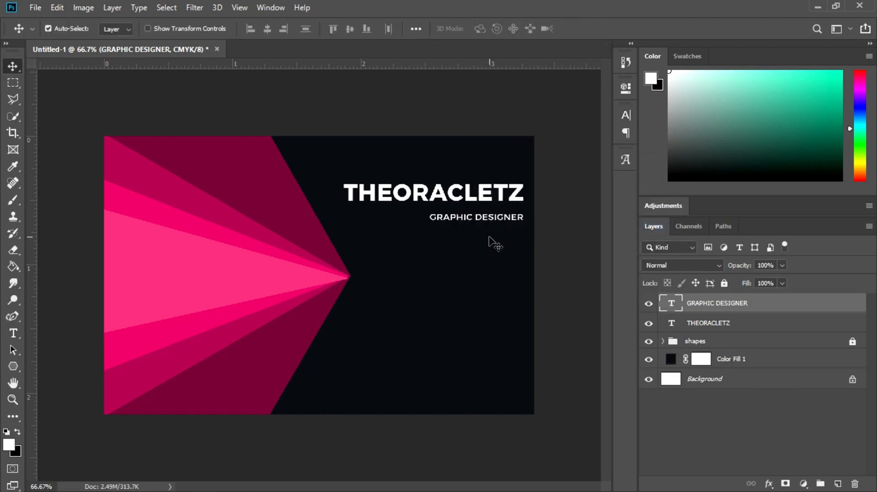
- Nudge the GRAPHIC DESIGNER line straight up so it sits closer beneath the THEORACLETZ heading
key("Up")
key("Up")
key("Up")
key("Up")
key("Up")
key("Up")
key("Up")
key("Up")
key("Up")
key("Up")
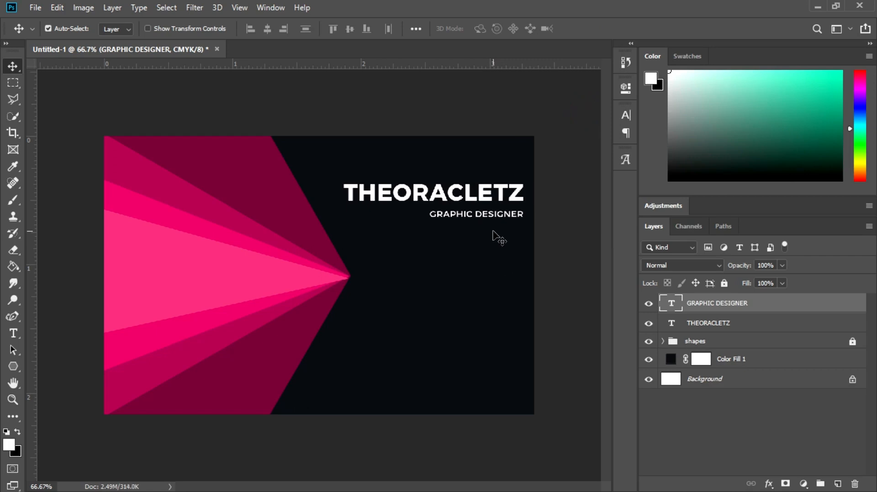
key("Up")
key("Up")
key("Up")
key("Up")
key("Up")
key("Up")
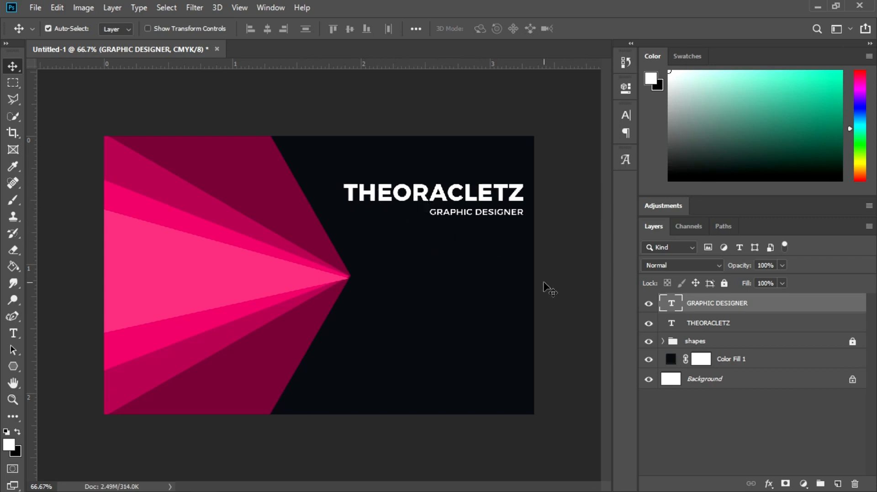
- Add a text line reading ARUSHA TANZANIA on the dark area below the job title, in Arial Narrow Bold
left_click(14, 337)
left_click(402, 263)
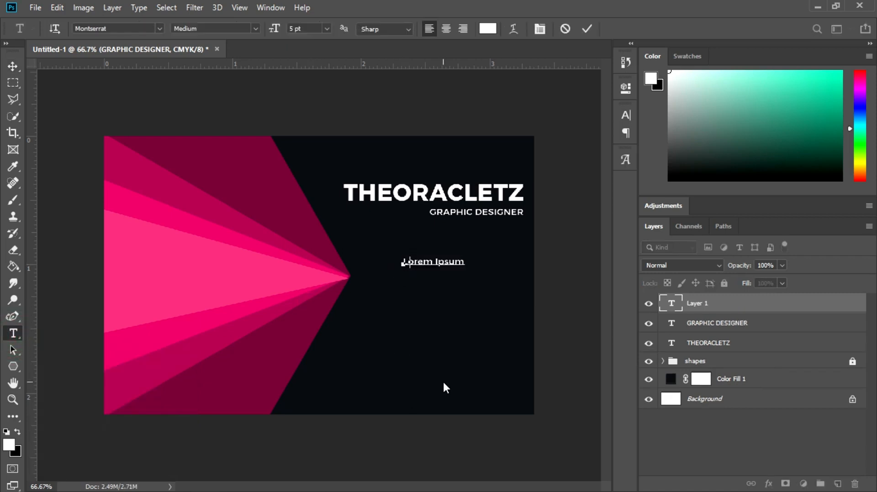
type("ARUSHA TANZANIA")
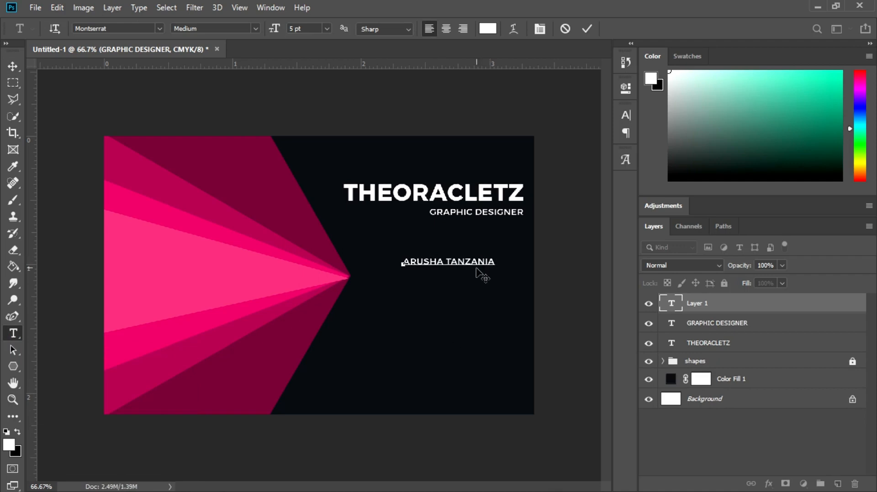
triple_click(461, 262)
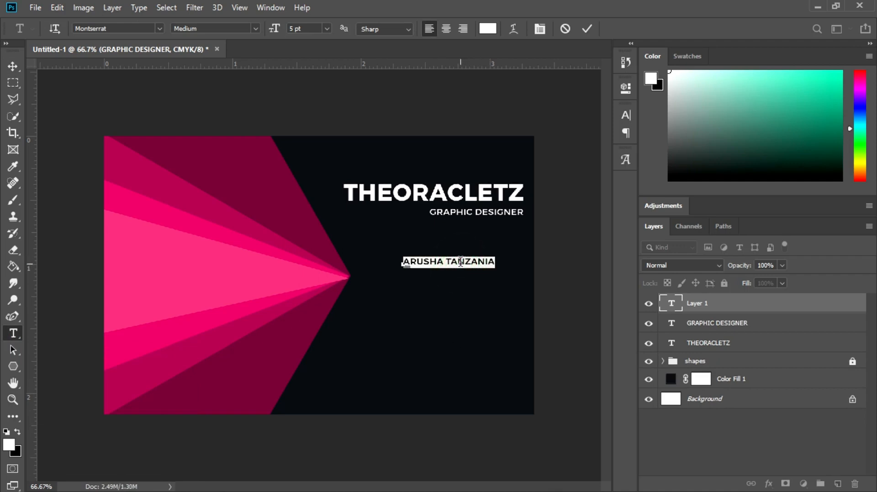
left_click(138, 28)
type("AR")
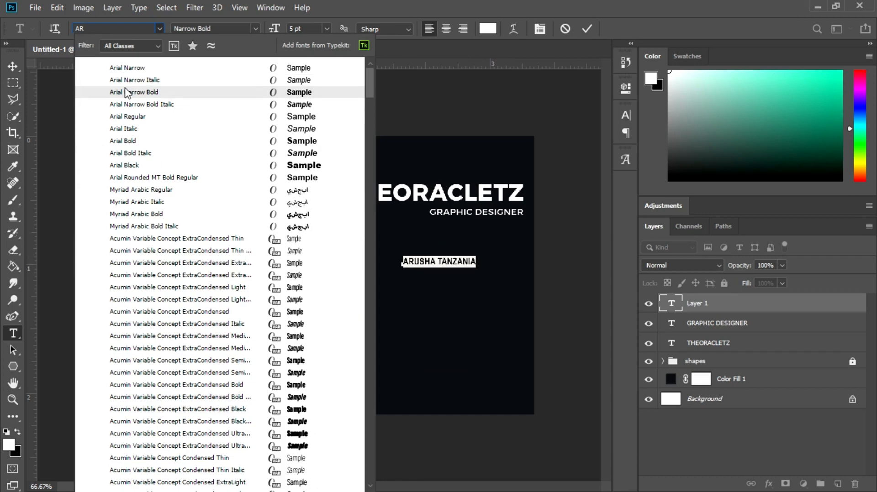
left_click(128, 92)
- Retype the location line, keeping its initial A, so that it reads Arusha tanzania
left_click(416, 262)
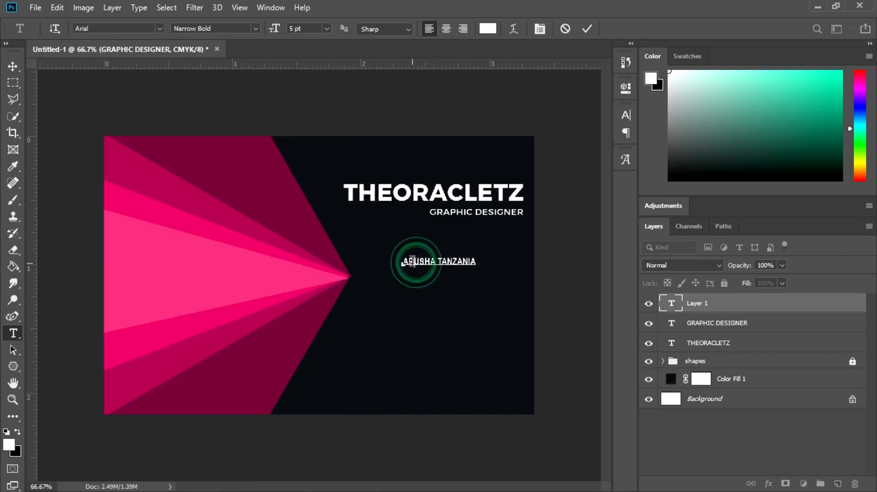
left_click_drag(413, 262, 478, 263)
key("ctrl+t")
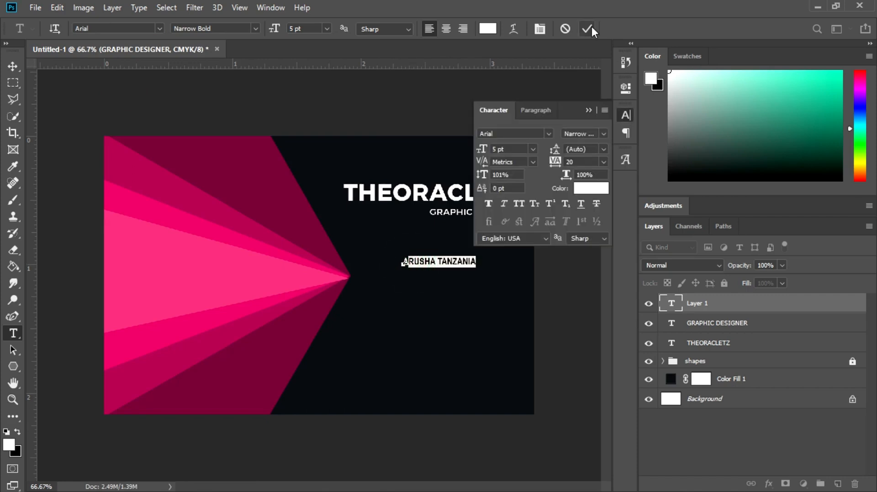
key("BackSpace")
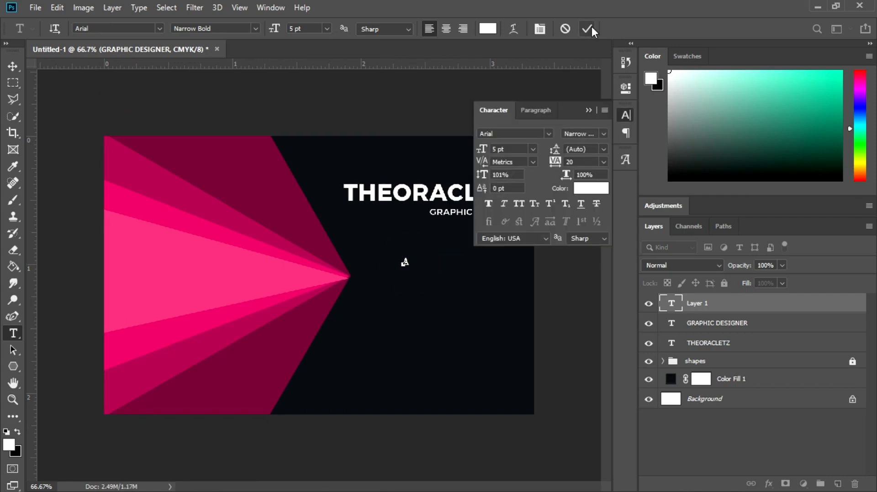
type("rusha tanzania")
left_click(587, 28)
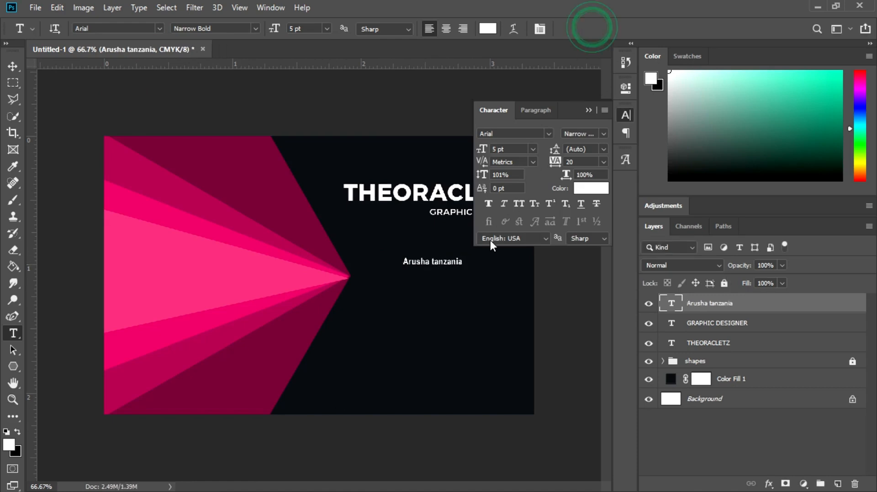
- Try to capitalise the first letter of tanzania in the location line with All Caps
left_click(435, 261)
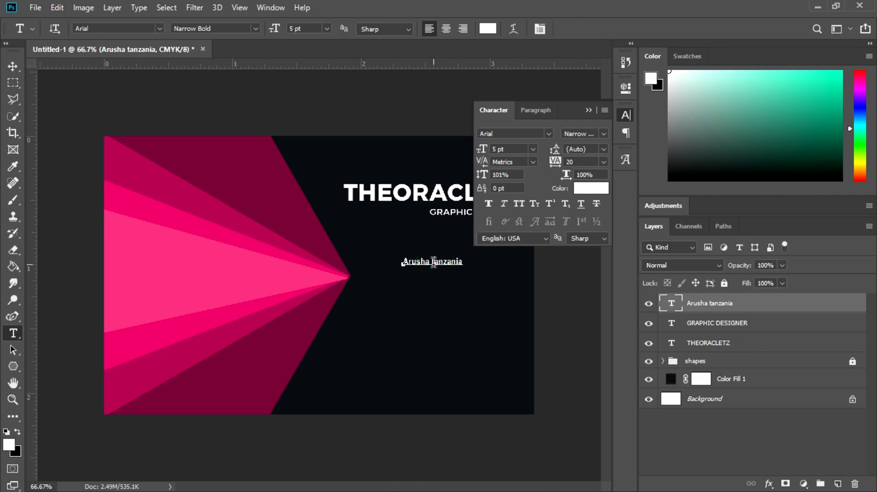
left_click_drag(434, 258, 432, 263)
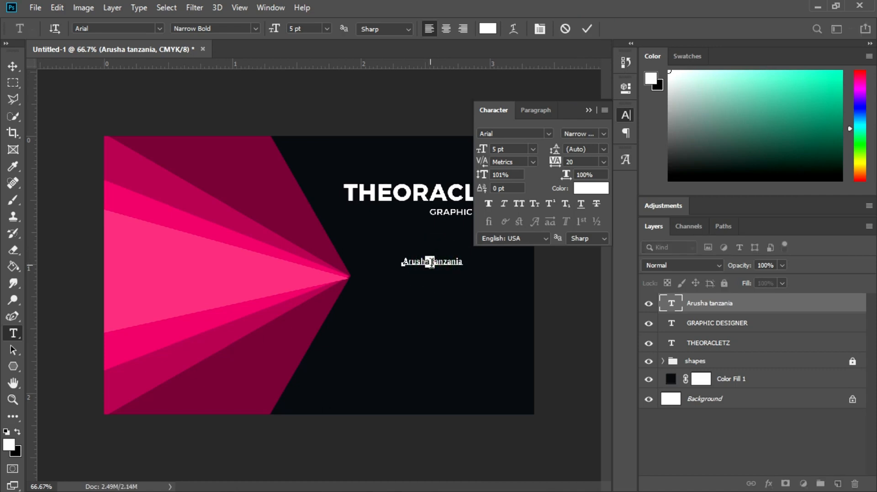
triple_click(432, 261)
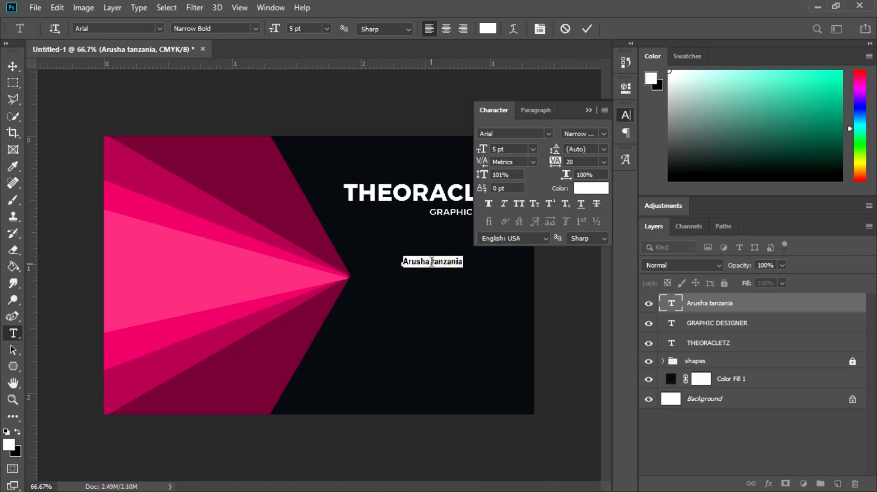
left_click(432, 262)
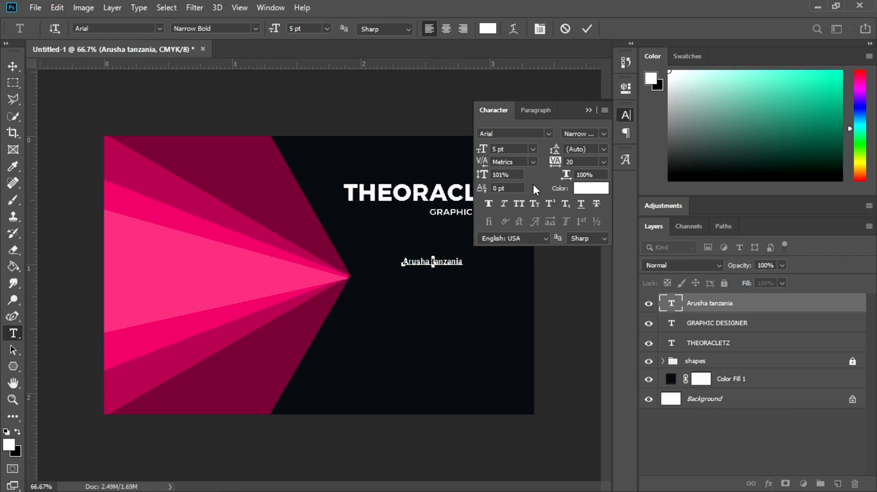
left_click(521, 204)
left_click(588, 111)
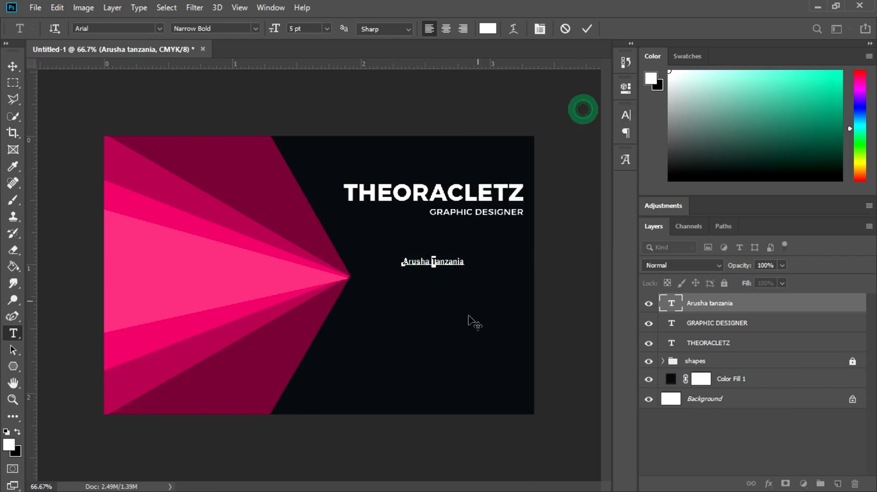
key("Escape")
key("ctrl+z")
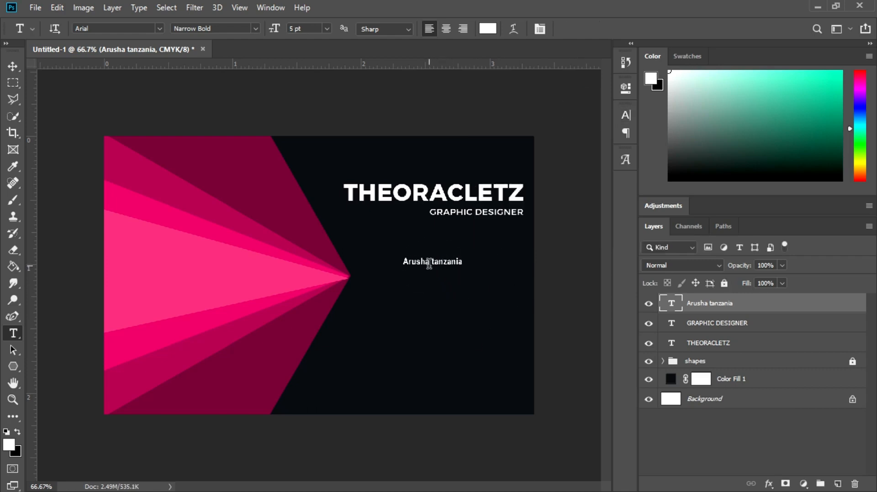
- Set the font size of the Arusha tanzania line to 6 pt
triple_click(427, 263)
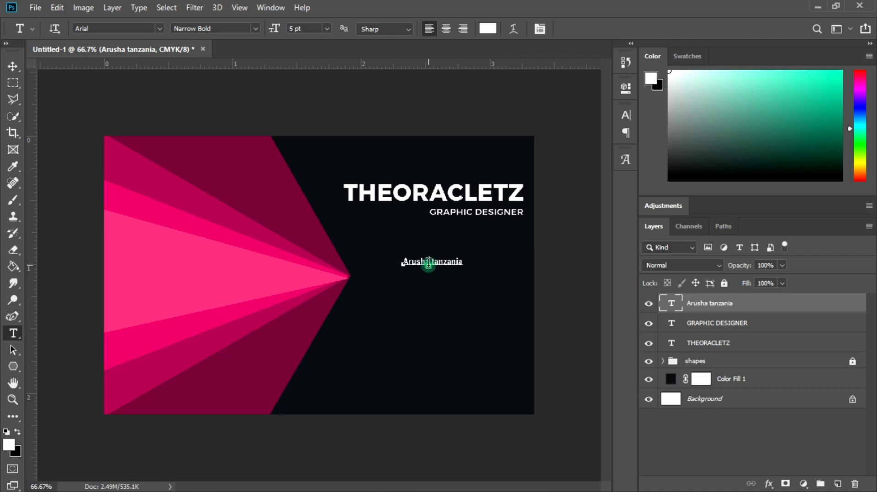
left_click(304, 28)
type("6")
key("Return")
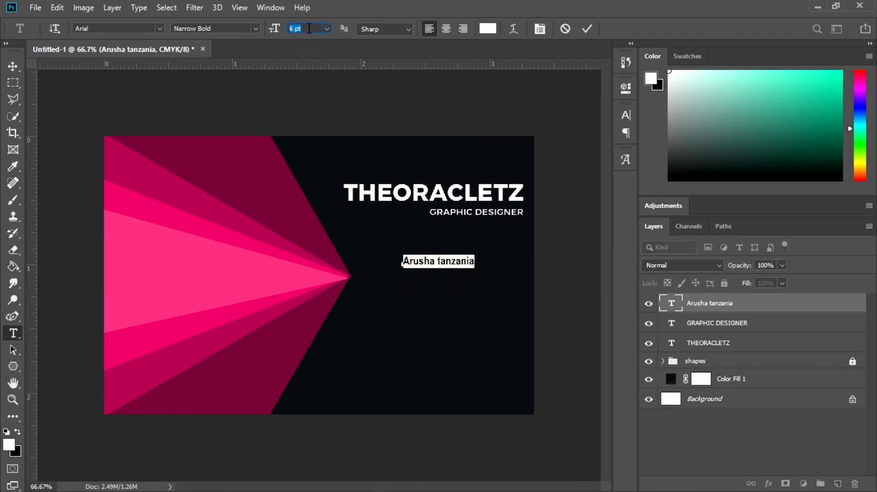
left_click(588, 29)
- Place a vertical guide at the start of the Arusha tanzania line and move the text slightly down along it
left_click(15, 65)
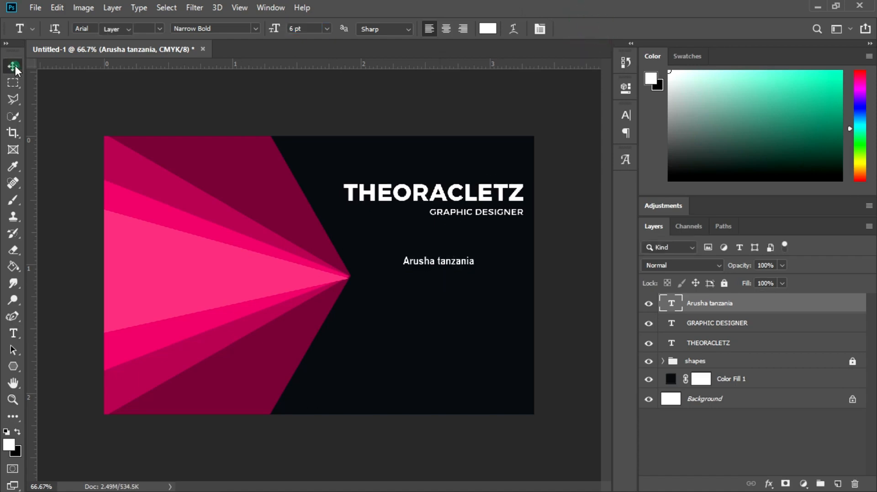
left_click_drag(33, 352, 403, 324)
left_click(416, 261)
left_click(420, 266)
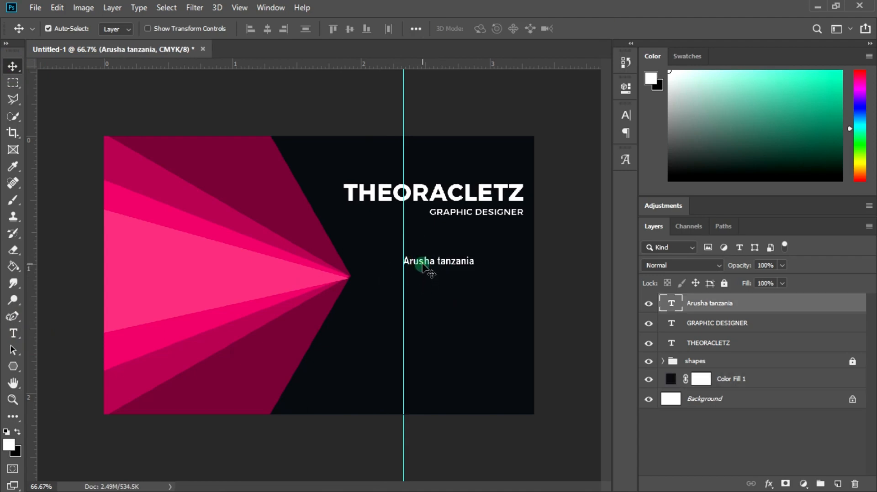
left_click_drag(420, 266, 424, 283)
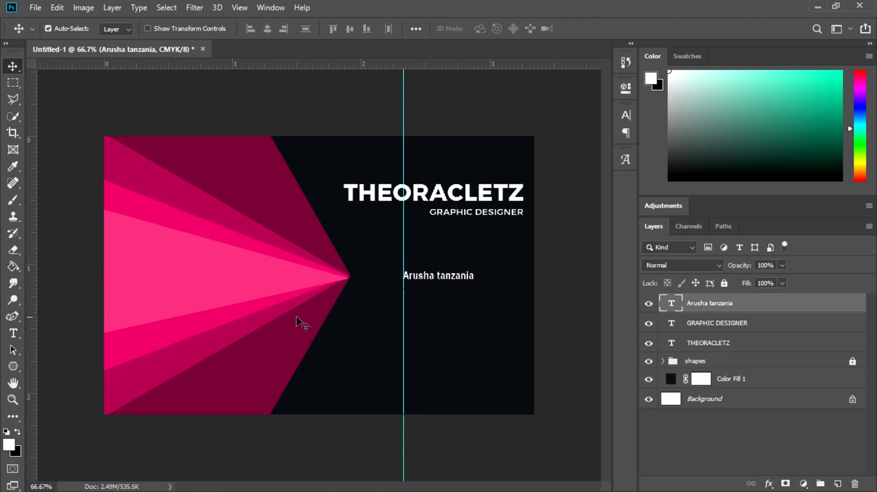
left_click(14, 334)
left_click(415, 304)
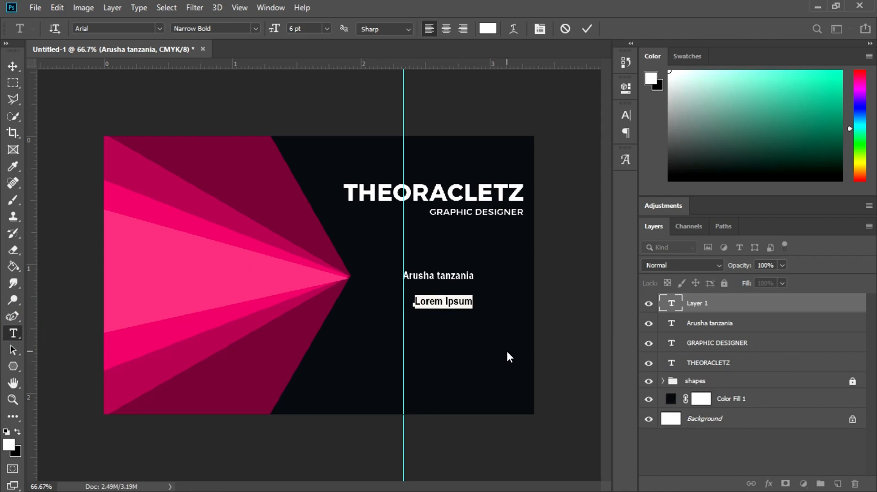
type("www")
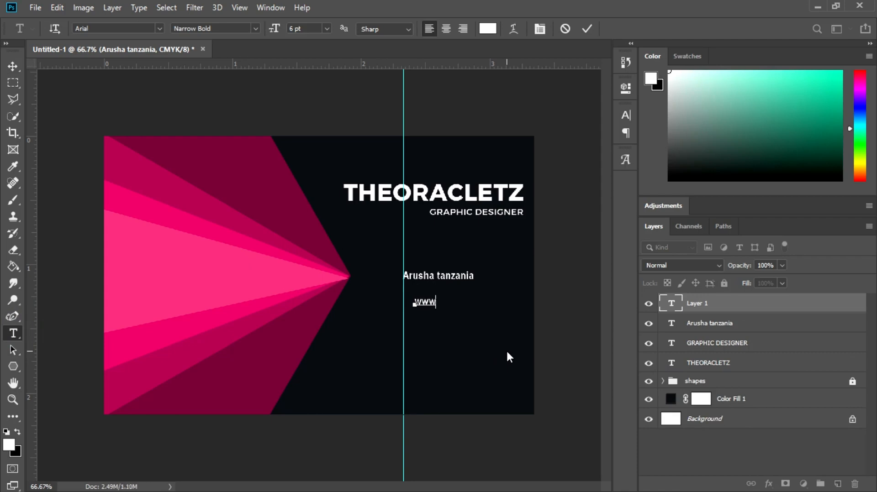
type(".theoracletz.")
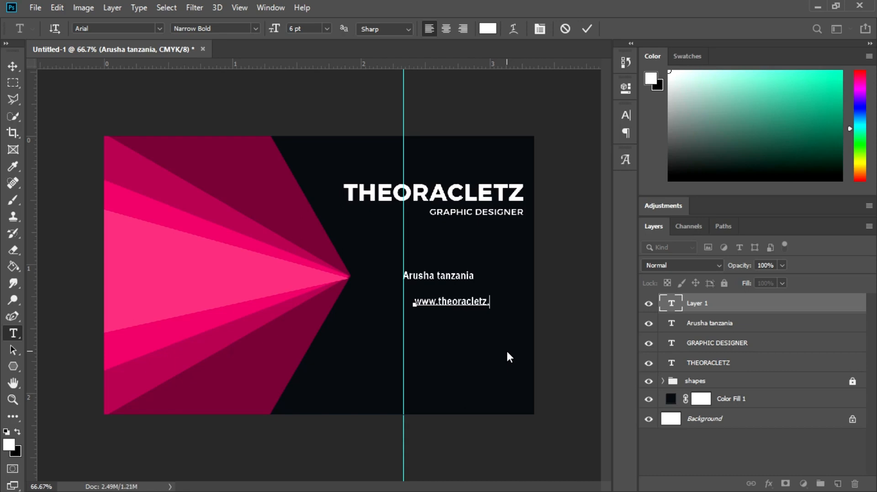
type("com")
left_click(587, 28)
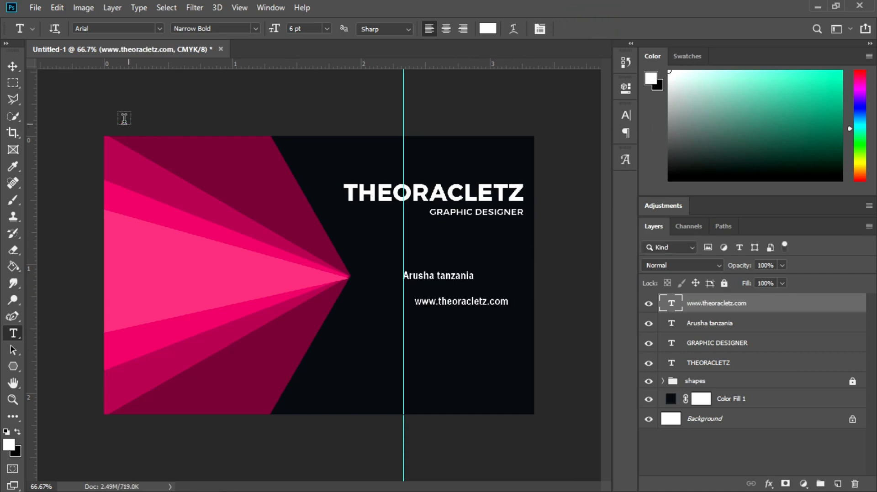
left_click(13, 66)
left_click_drag(453, 306, 449, 303)
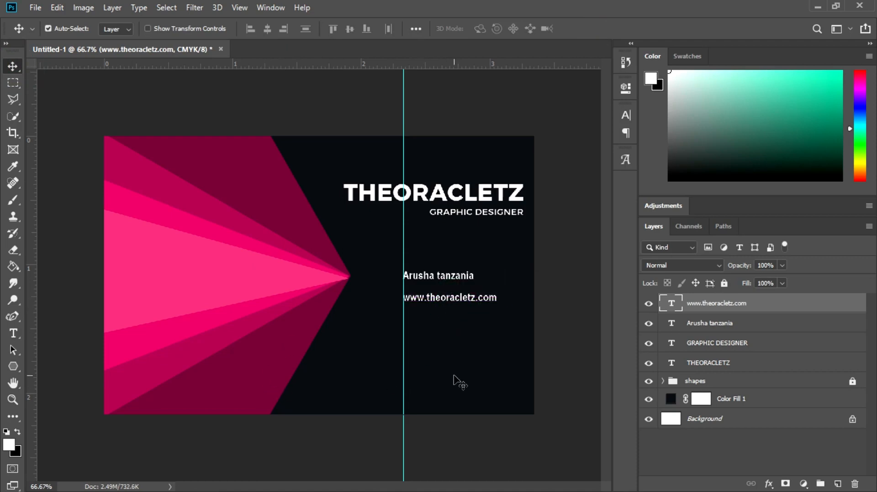
scroll(433, 388, "up", 2)
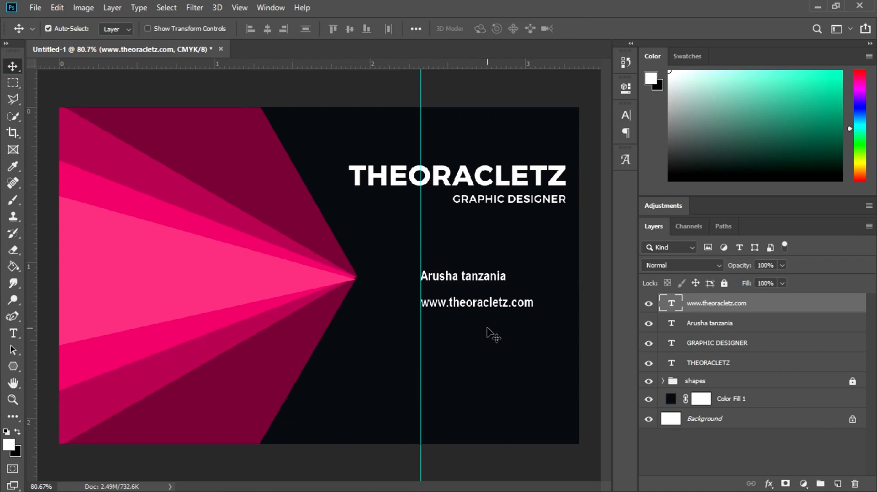
left_click(466, 303)
double_click(465, 303)
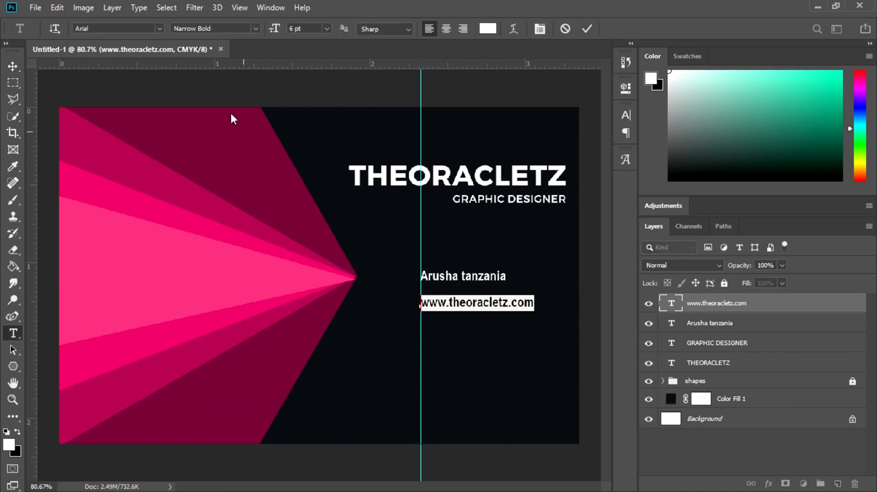
left_click(254, 28)
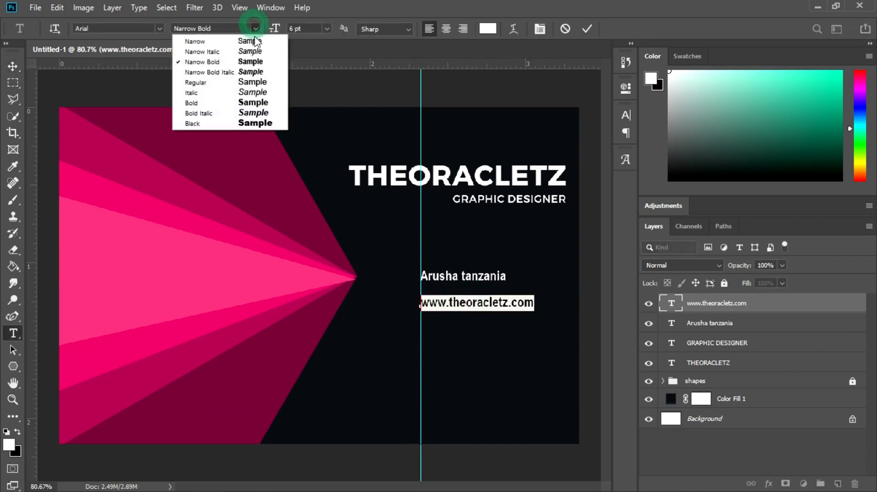
left_click(252, 82)
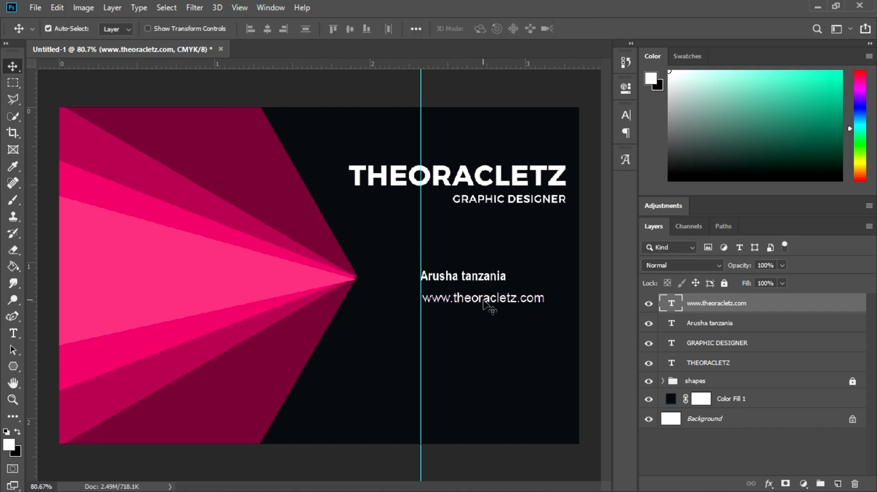
double_click(480, 297)
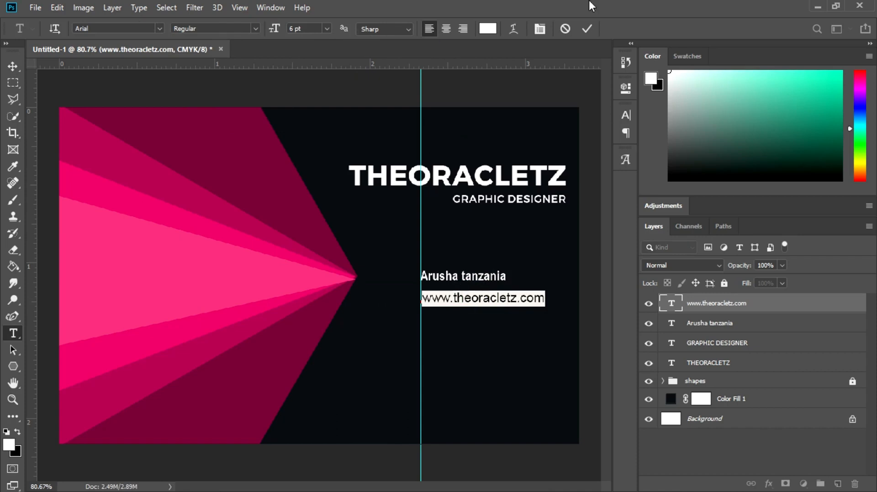
left_click(626, 115)
left_click(580, 162)
type("40")
key("Return")
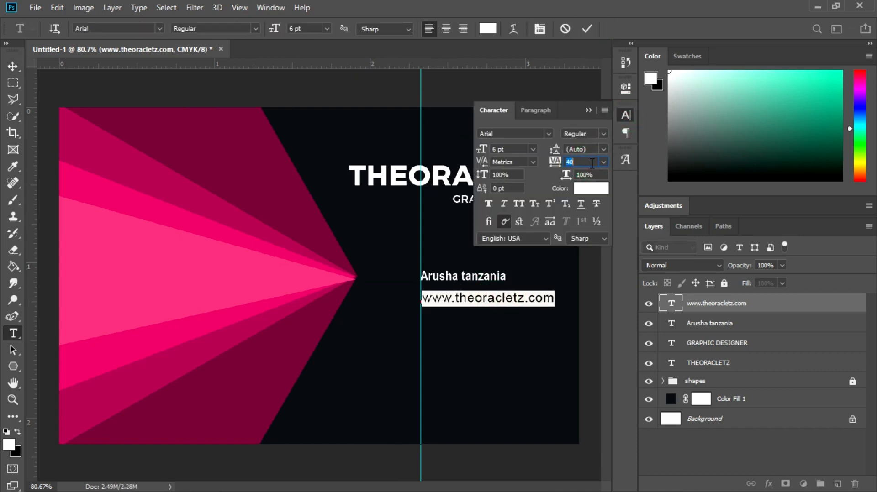
type("20")
key("Return")
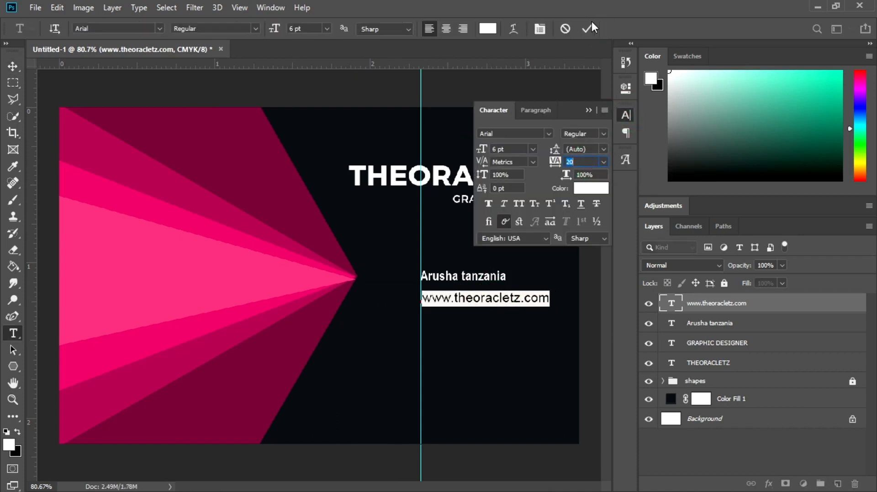
left_click(590, 25)
left_click(590, 111)
double_click(473, 280)
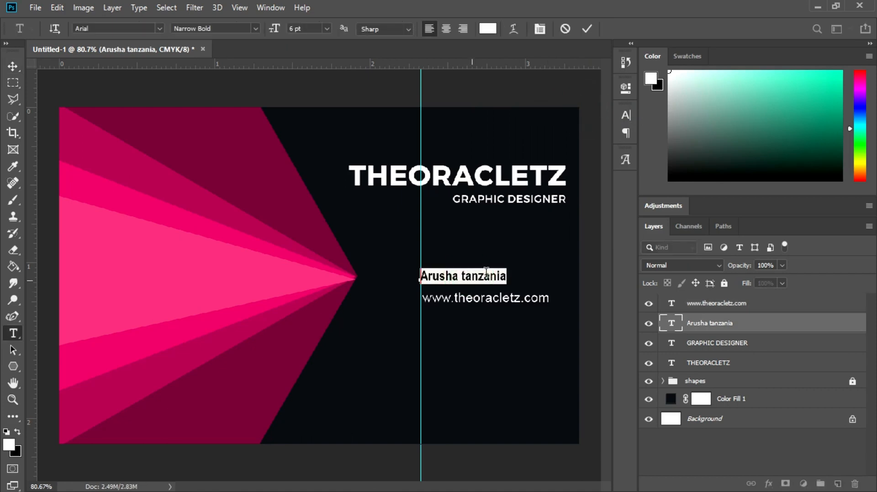
left_click(587, 28)
key("v")
left_click(466, 323)
left_click(466, 297)
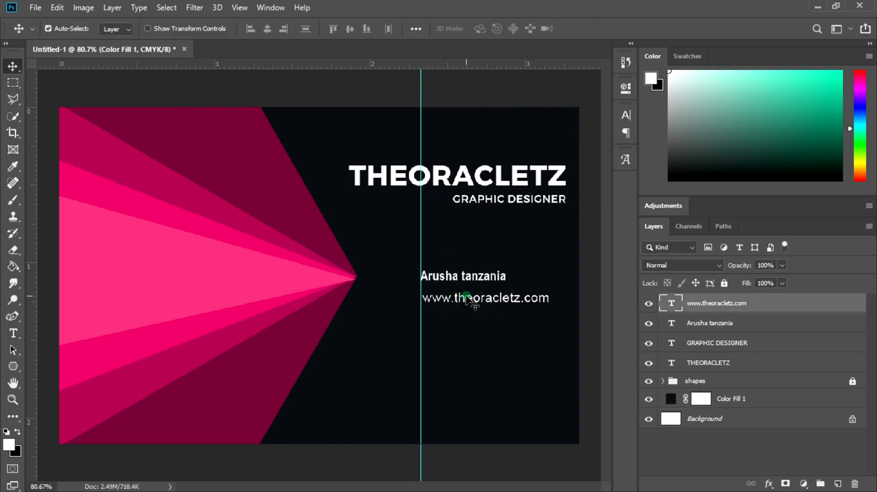
double_click(467, 297)
left_click(625, 115)
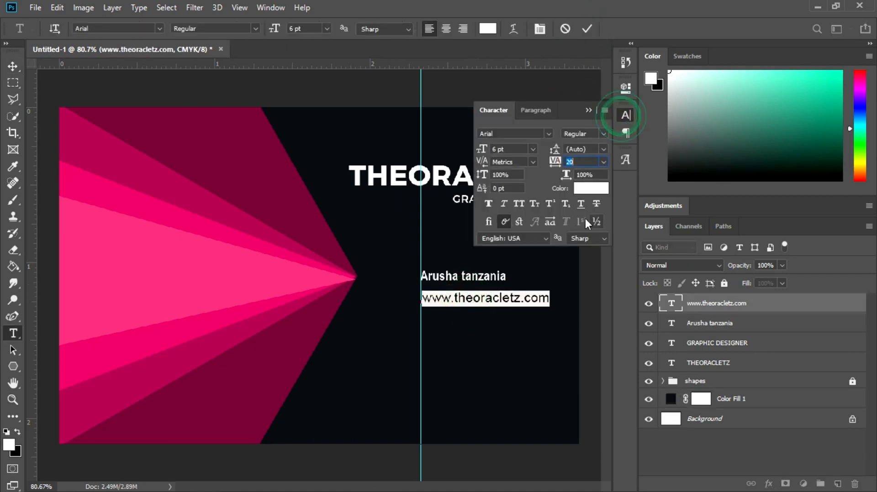
left_click(604, 134)
left_click(600, 167)
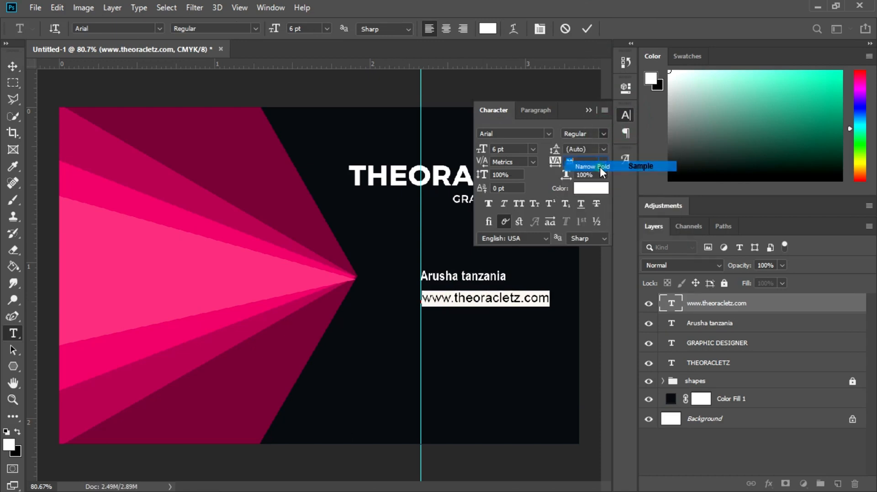
left_click(520, 146)
left_click(588, 29)
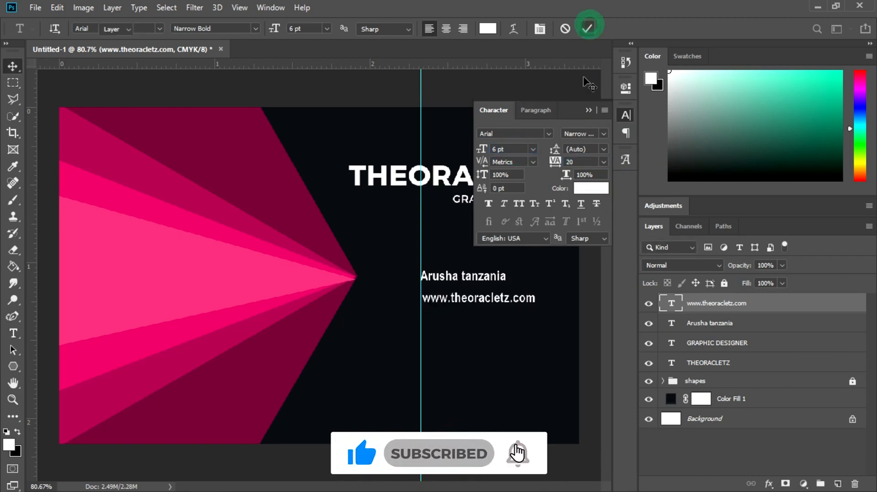
key("v")
left_click(588, 110)
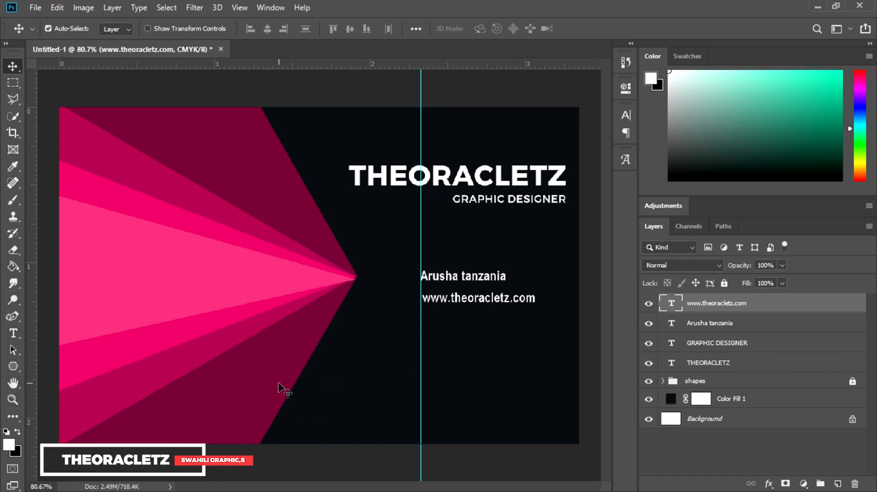
left_click(11, 337)
left_click(434, 331)
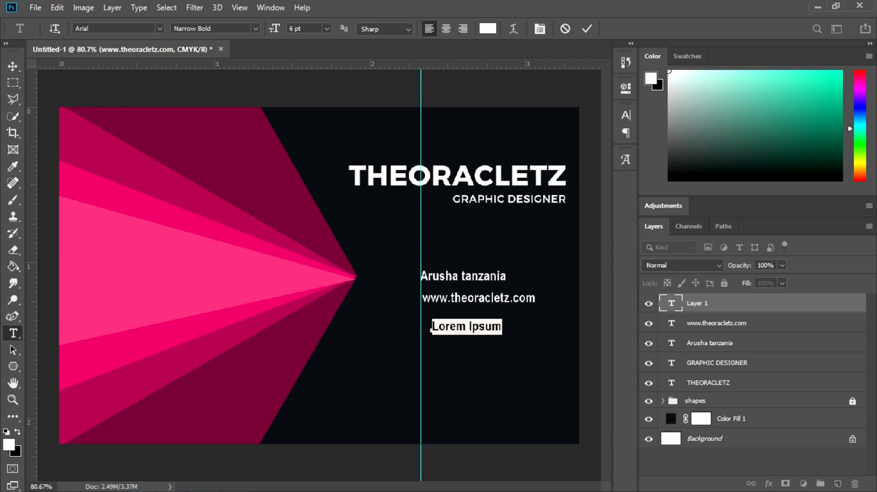
key("BackSpace")
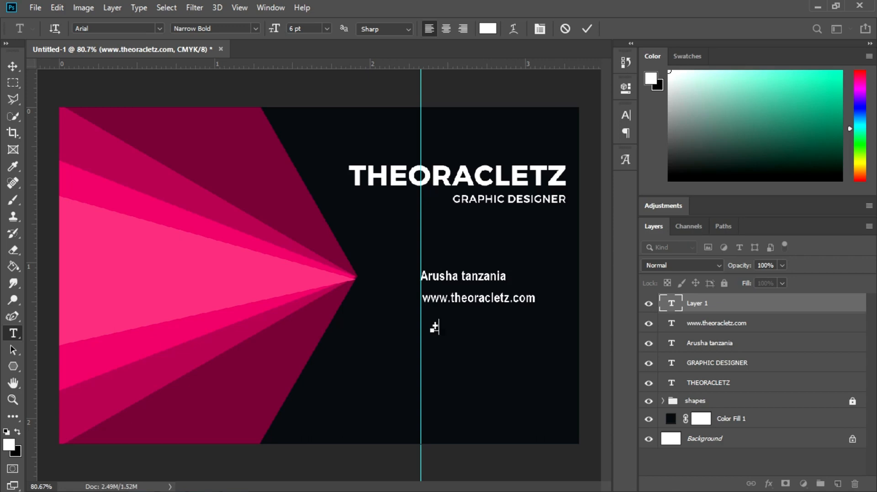
type("+255765")
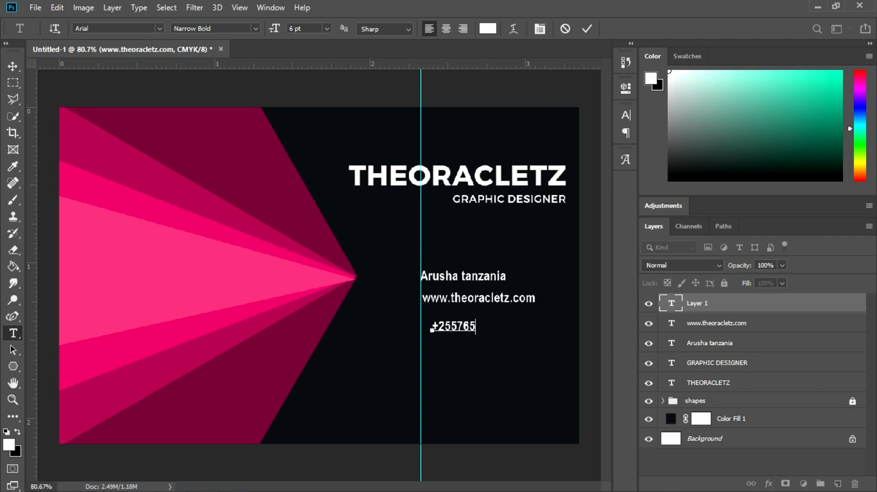
type("000000")
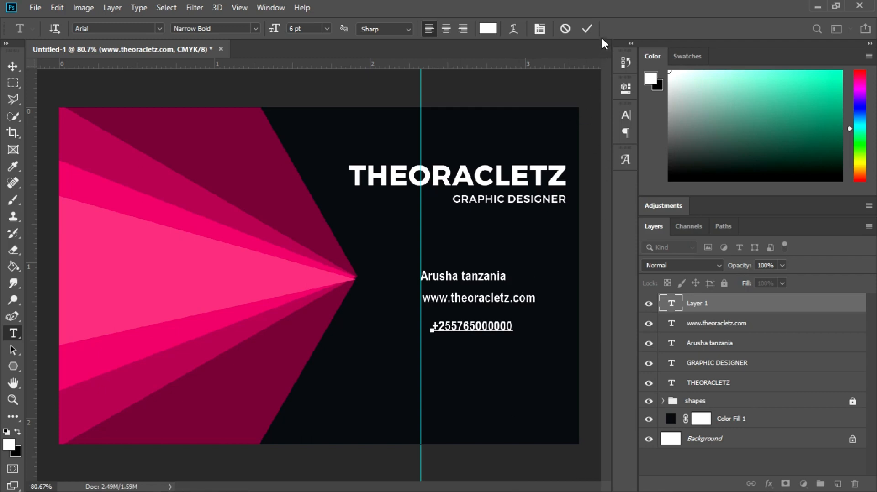
left_click(592, 26)
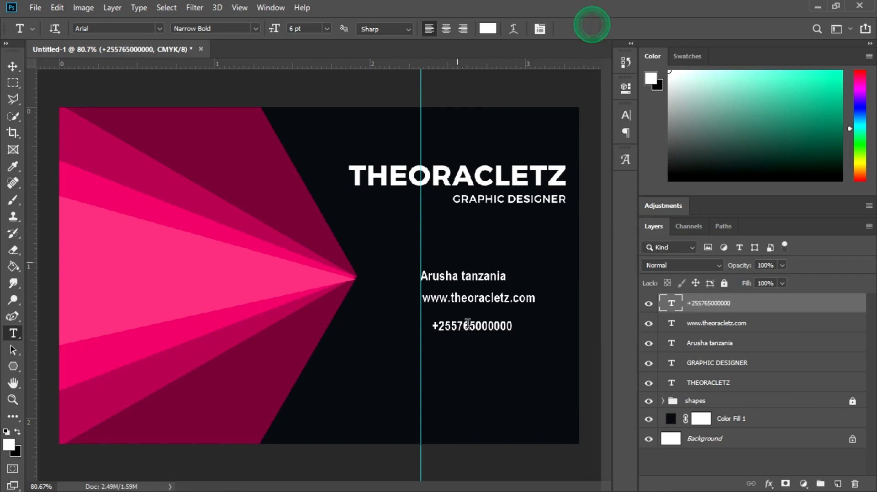
- Move the phone number line close to the vertical guide and lower it to widen the gap below the website line
left_click(13, 68)
left_click_drag(450, 331, 439, 327)
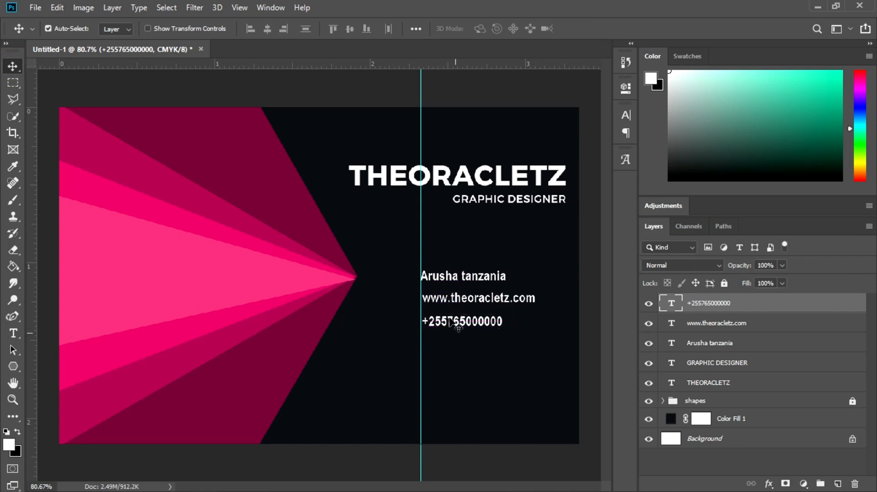
left_click_drag(437, 328, 437, 349)
left_click(626, 115)
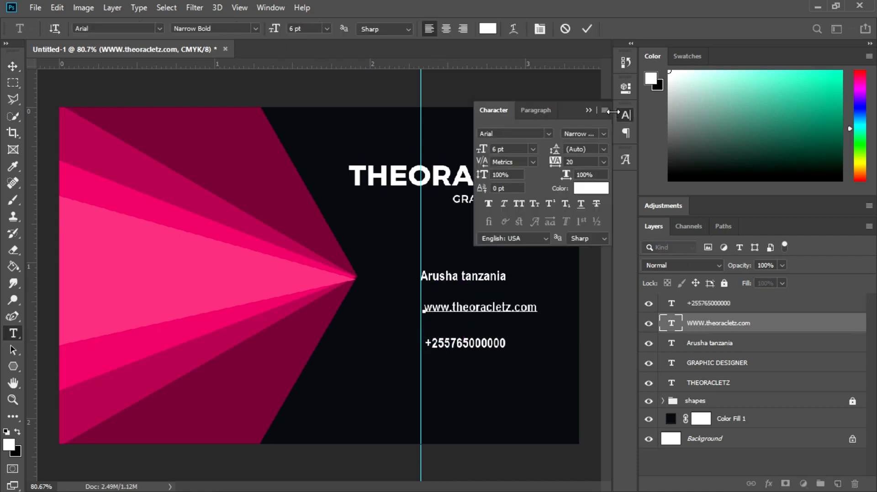
left_click(587, 28)
key("v")
left_click(588, 110)
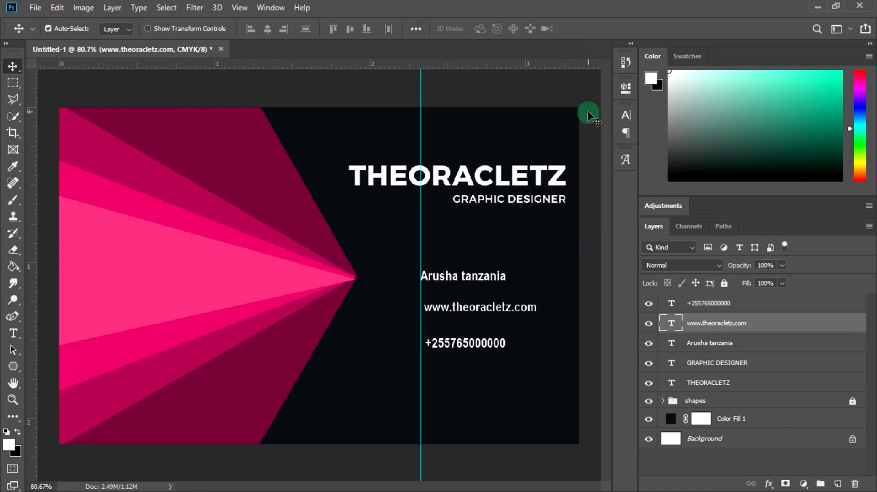
left_click_drag(489, 311, 485, 311)
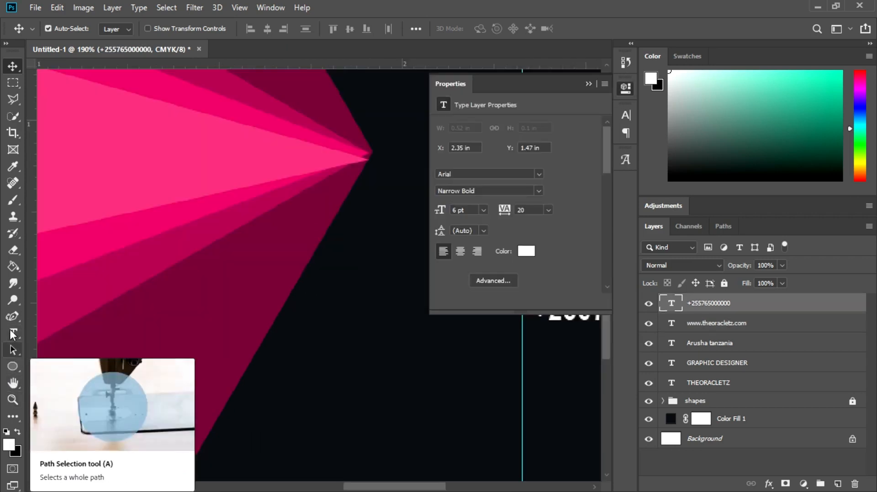
- Draw a white telephone custom shape about 20 px wide on the dark area beside the pink polygons
left_click(13, 366)
left_click(14, 364)
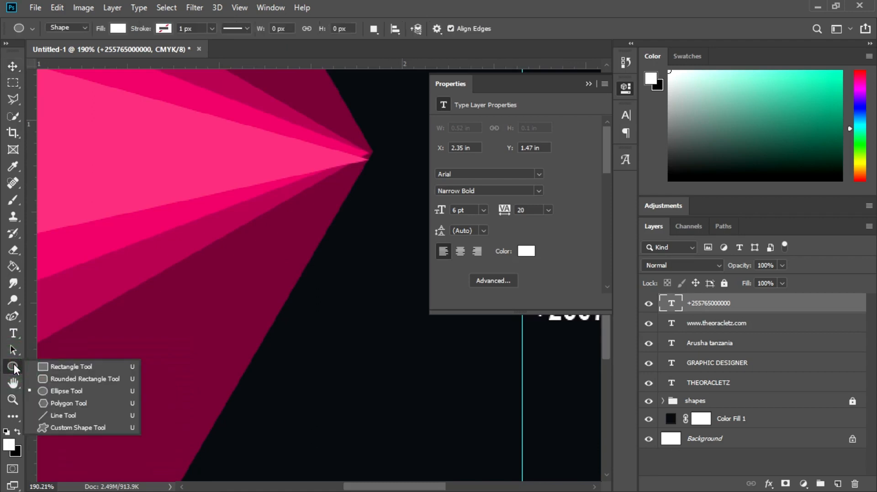
left_click(78, 427)
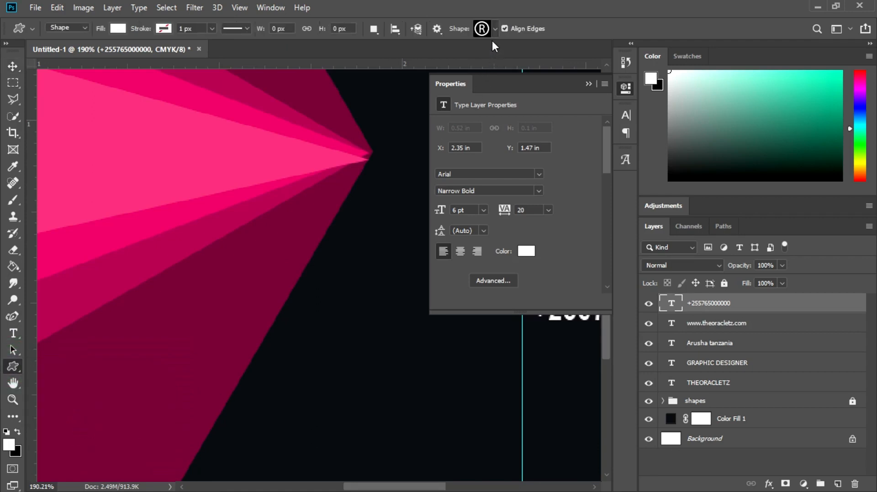
left_click(493, 31)
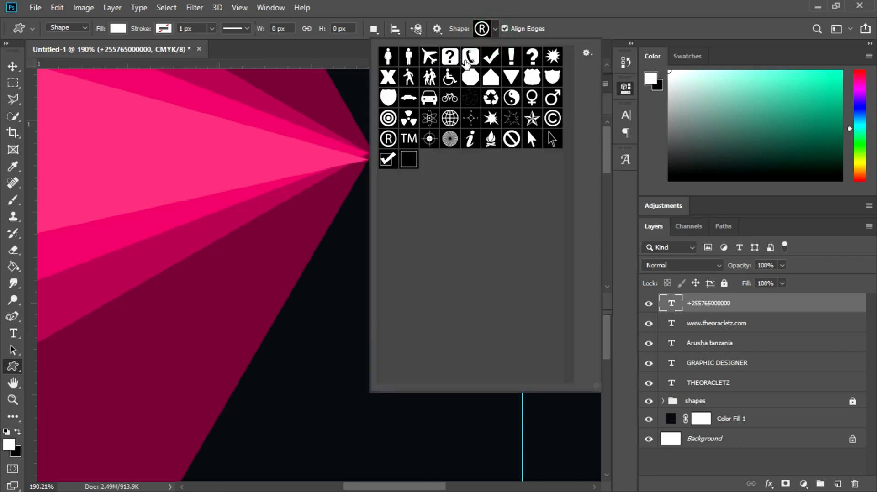
left_click(470, 57)
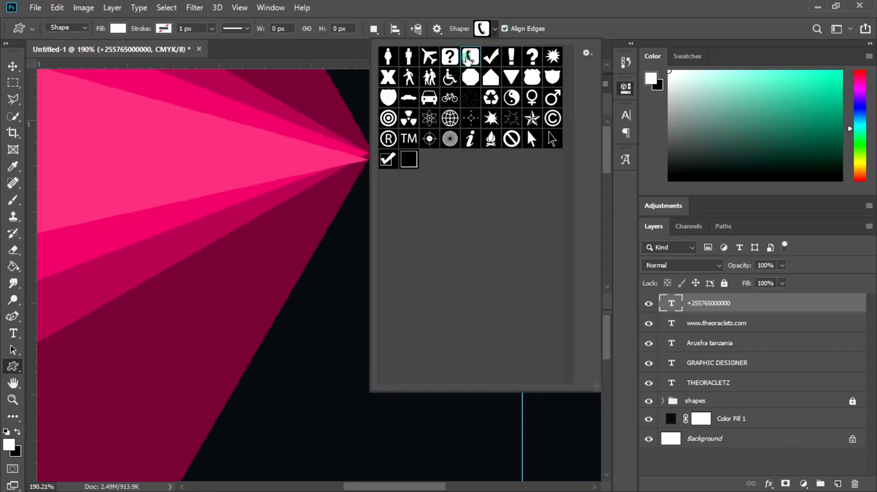
left_click(586, 28)
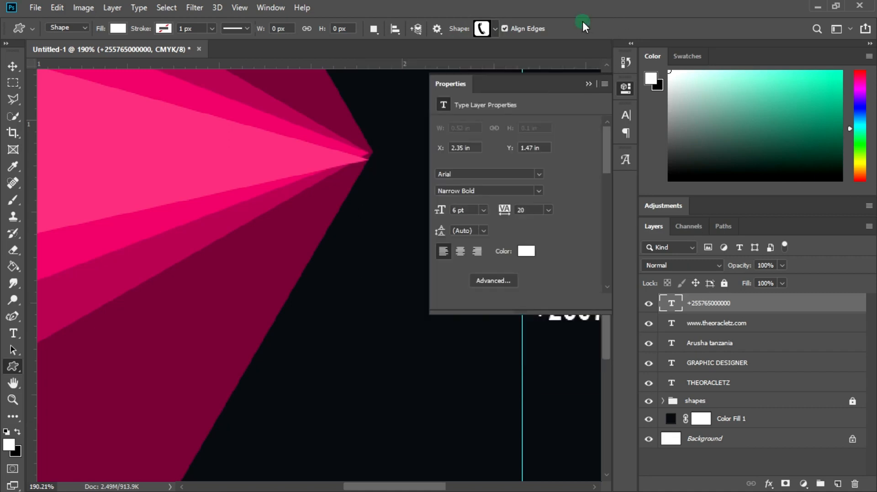
left_click_drag(308, 347, 332, 364)
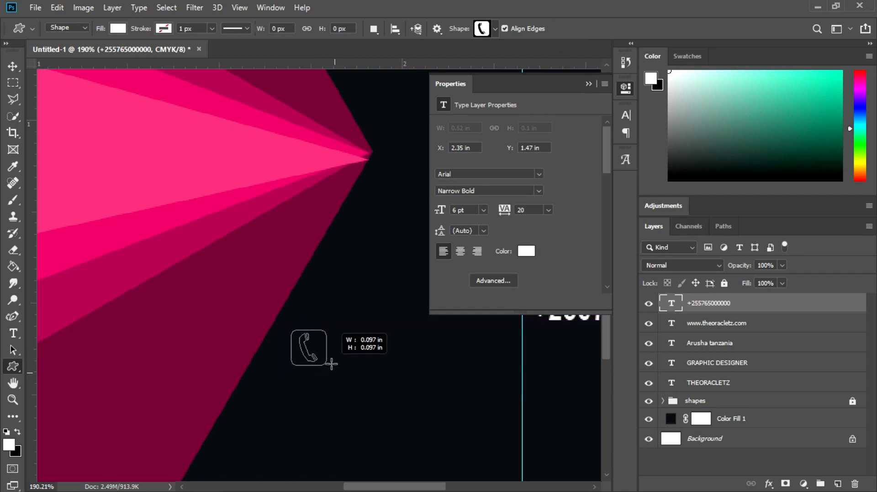
left_click_drag(324, 359, 324, 359)
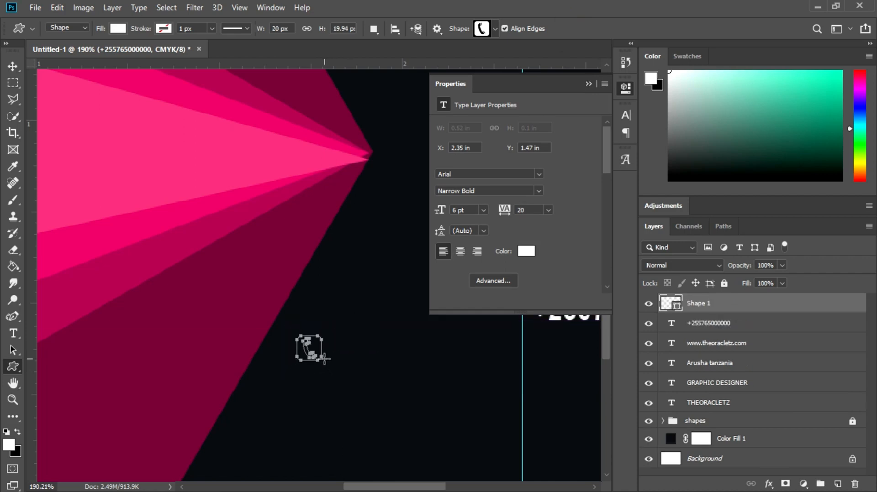
- Move the telephone icon directly in front of the phone number line
left_click(591, 85)
key("v")
left_click_drag(308, 353, 432, 345)
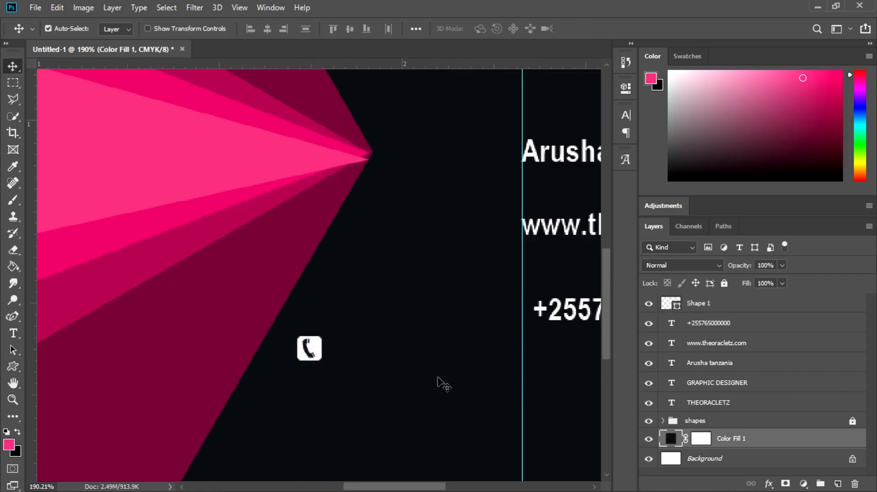
left_click_drag(316, 354, 510, 315)
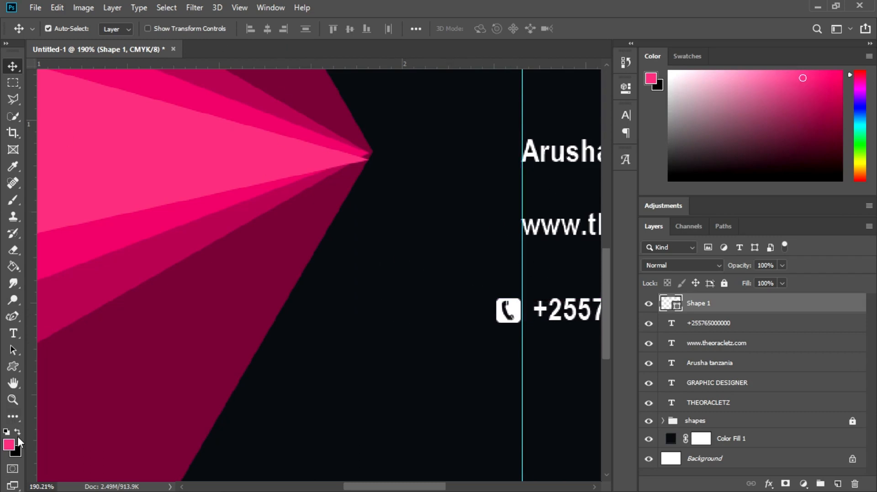
- Replace the available custom shapes with the Web shape set
left_click(17, 371)
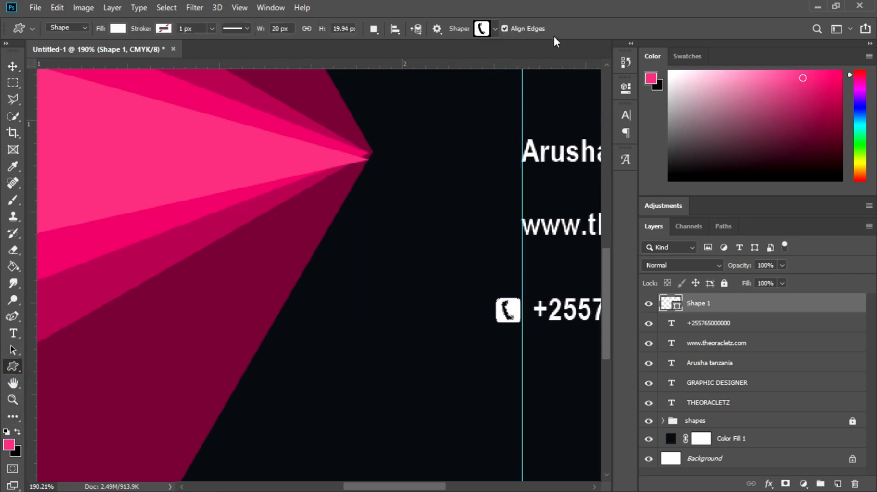
left_click(495, 29)
scroll(420, 186, "down", 5)
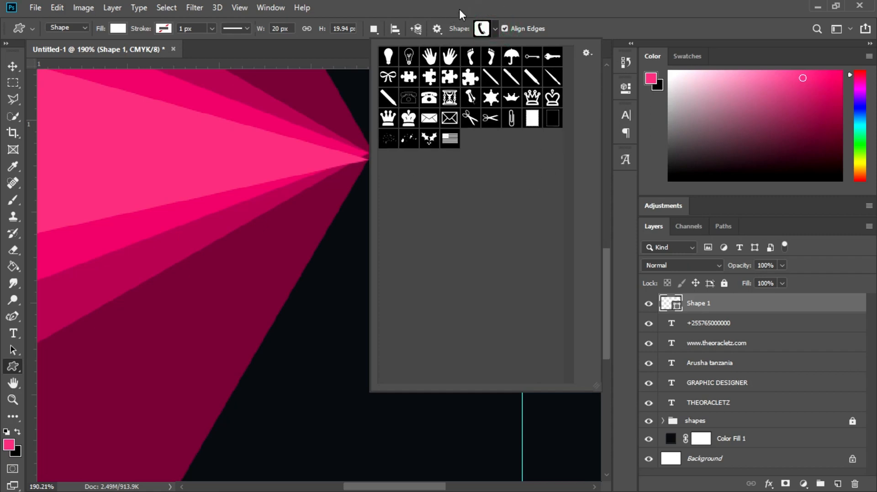
left_click(493, 24)
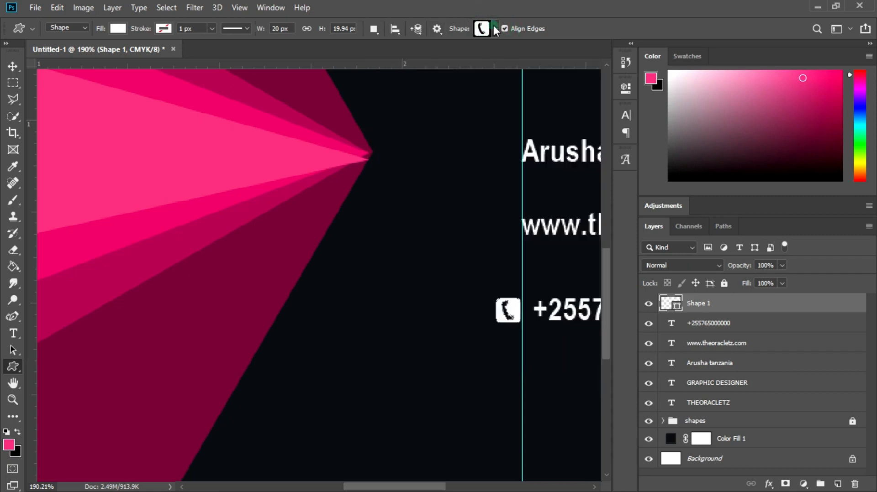
left_click(493, 23)
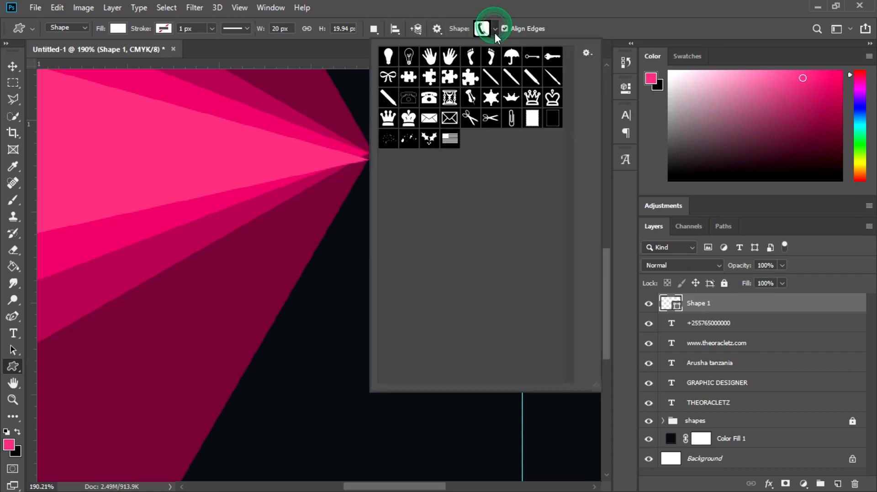
left_click(586, 54)
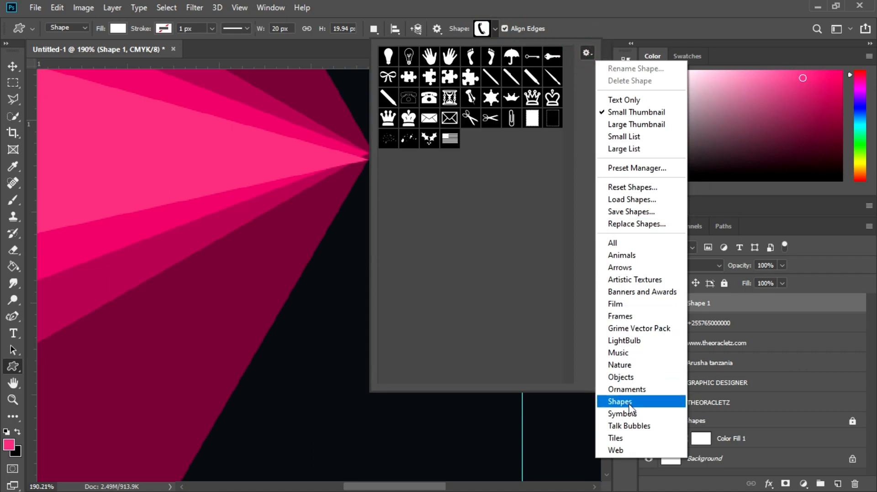
left_click(628, 449)
left_click(383, 195)
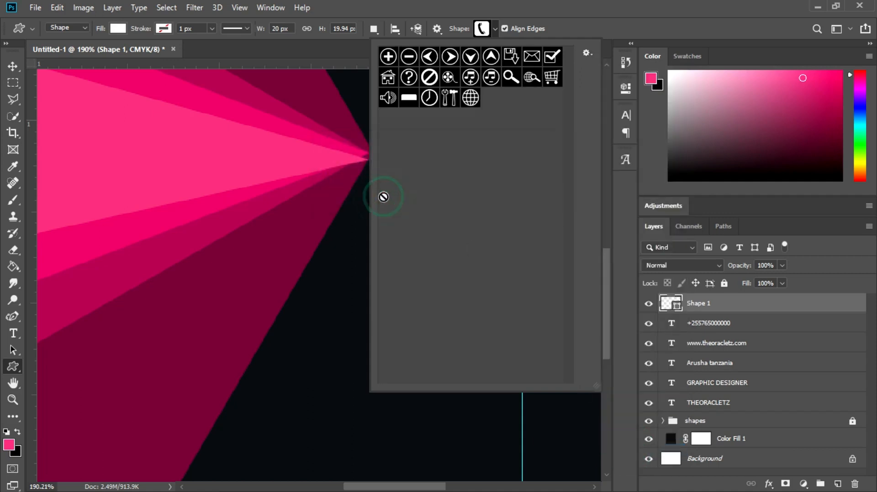
- Draw a small white globe custom shape on the edge between the dark pink polygon and the dark background
left_click(470, 98)
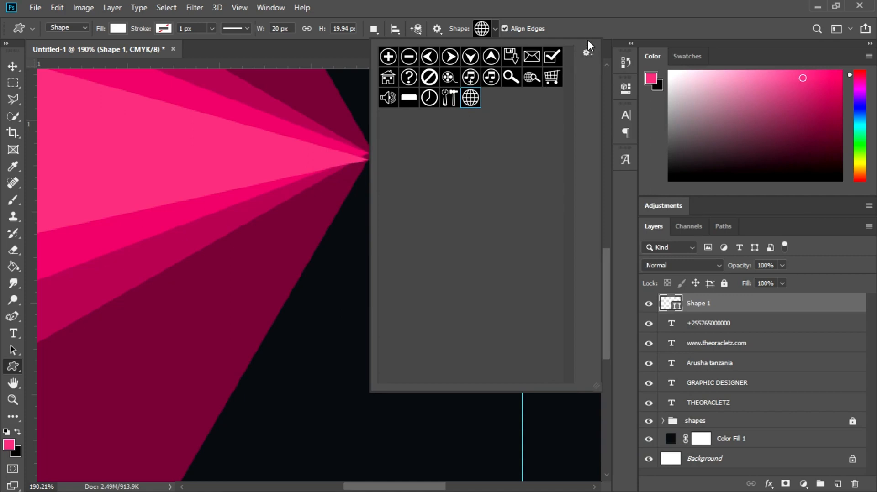
left_click(308, 282)
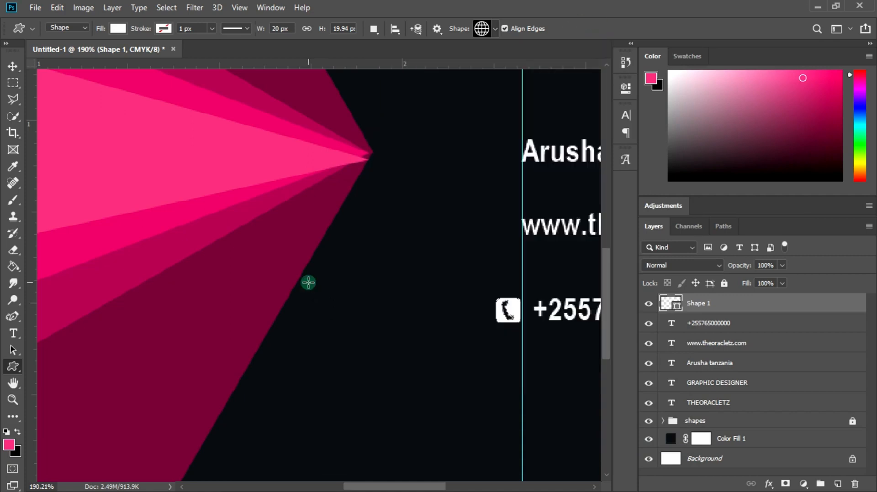
left_click_drag(307, 282, 436, 238)
left_click(11, 67)
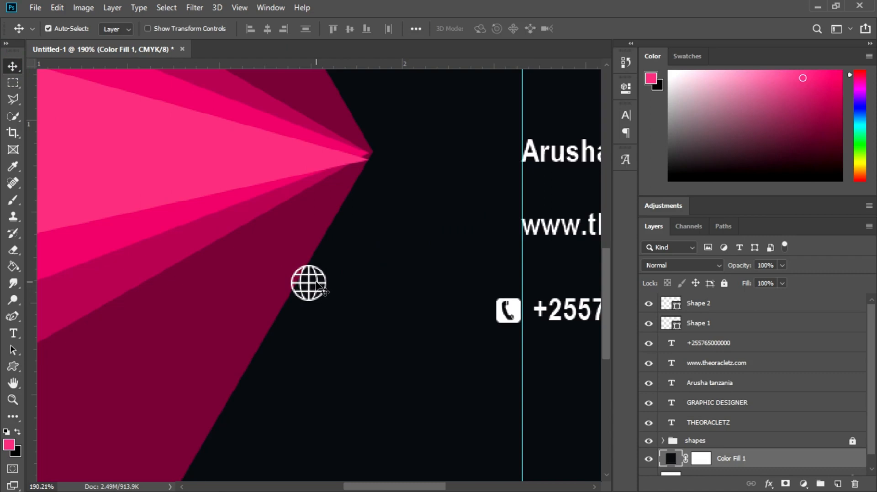
left_click_drag(323, 289, 509, 234)
key("ctrl+t")
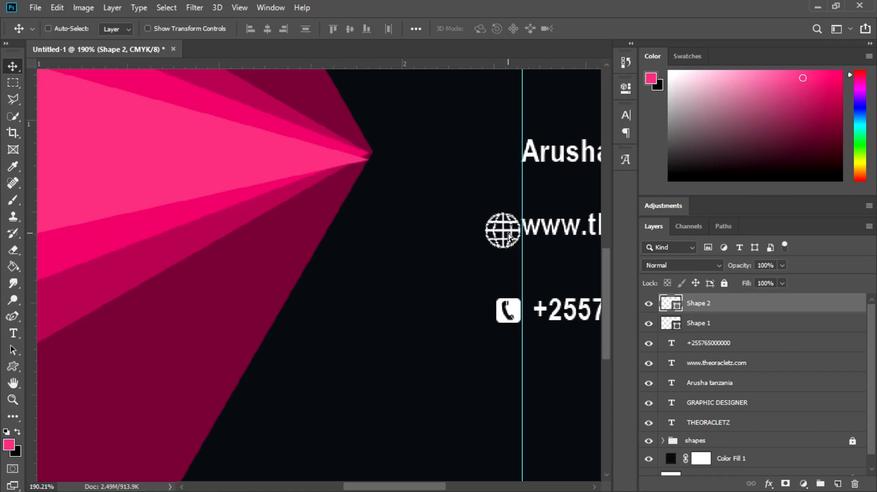
left_click_drag(518, 249, 518, 247)
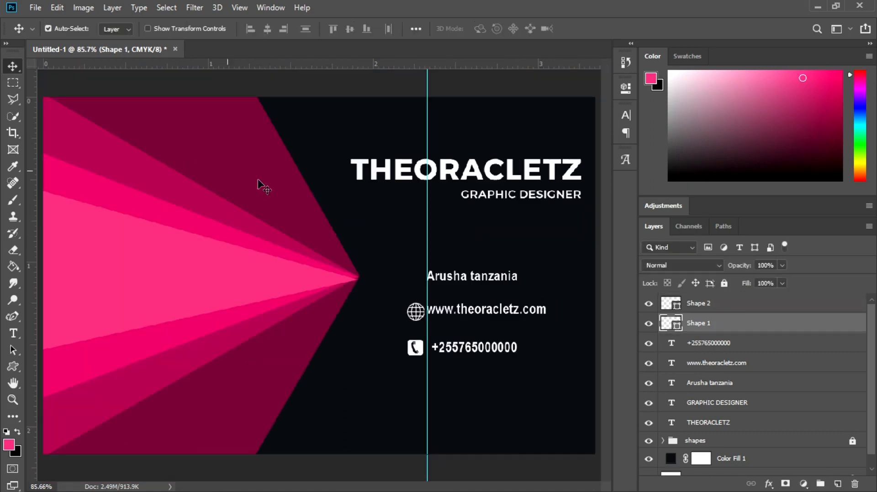
- Draw a white circled down-arrow custom shape on the dark area above the location line
left_click(16, 371)
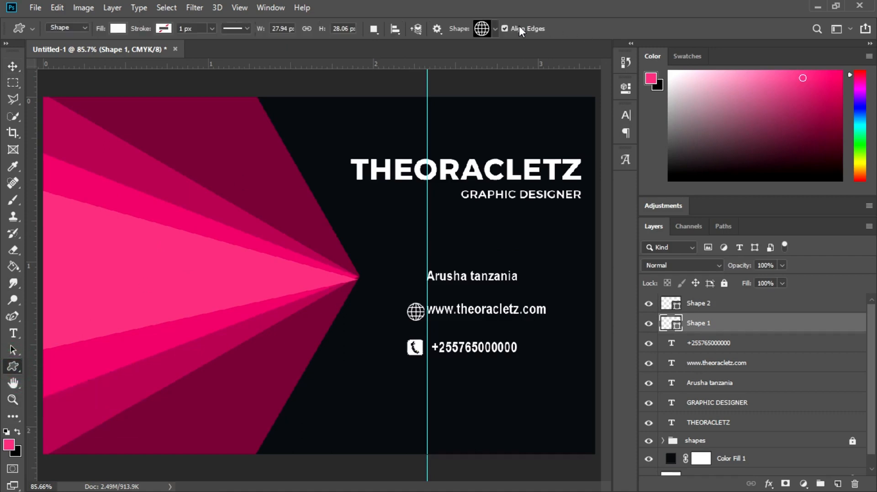
left_click(495, 29)
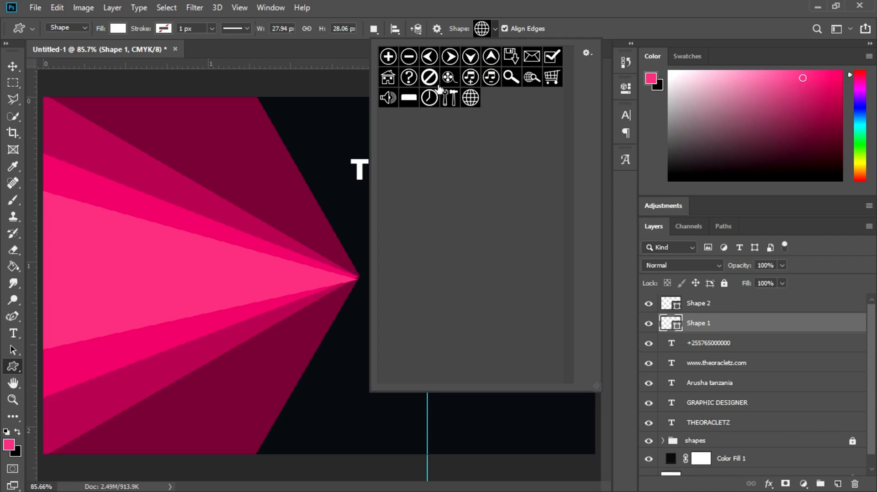
left_click(471, 57)
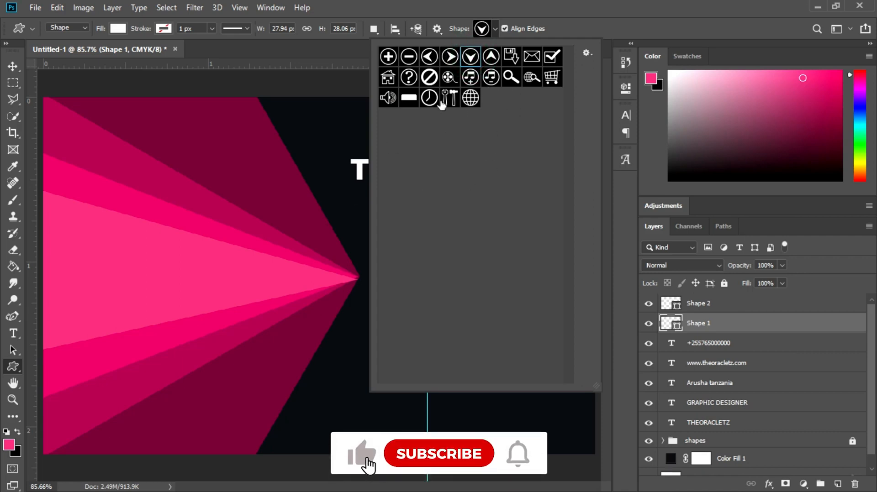
left_click(606, 20)
left_click_drag(375, 228, 390, 240)
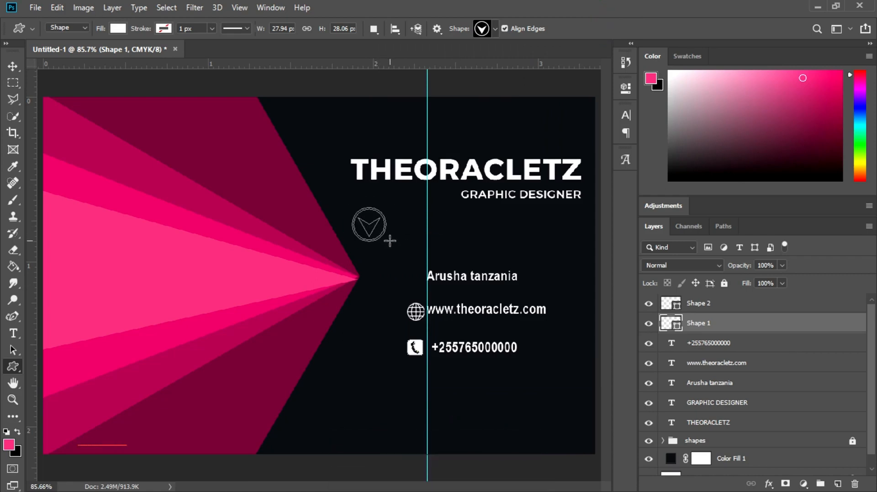
- Move the circled arrow icon in front of the Arusha tanzania line and scale it down to roughly the size of the other icons
left_click(13, 66)
left_click_drag(368, 234, 405, 283)
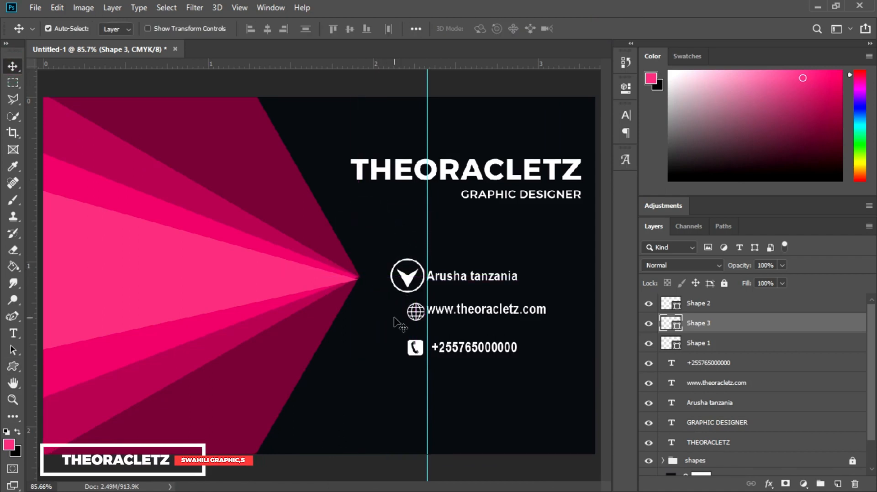
key("ctrl+t")
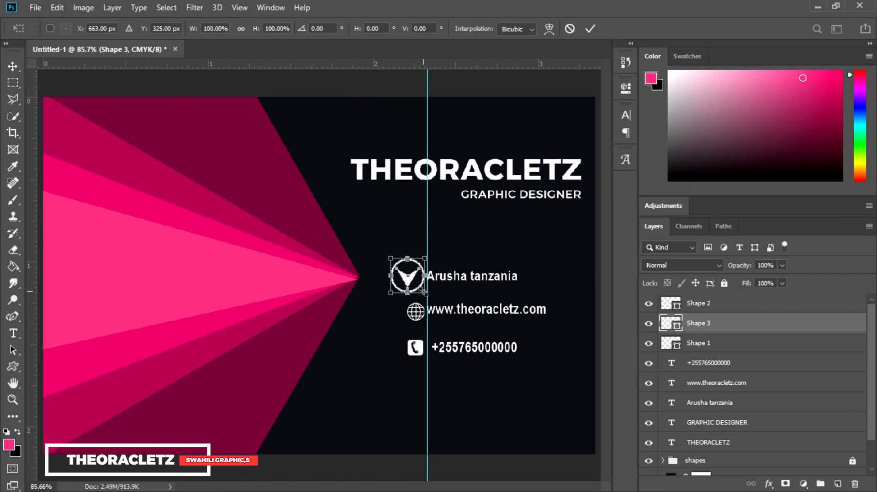
left_click_drag(422, 292, 420, 288)
left_click(584, 32)
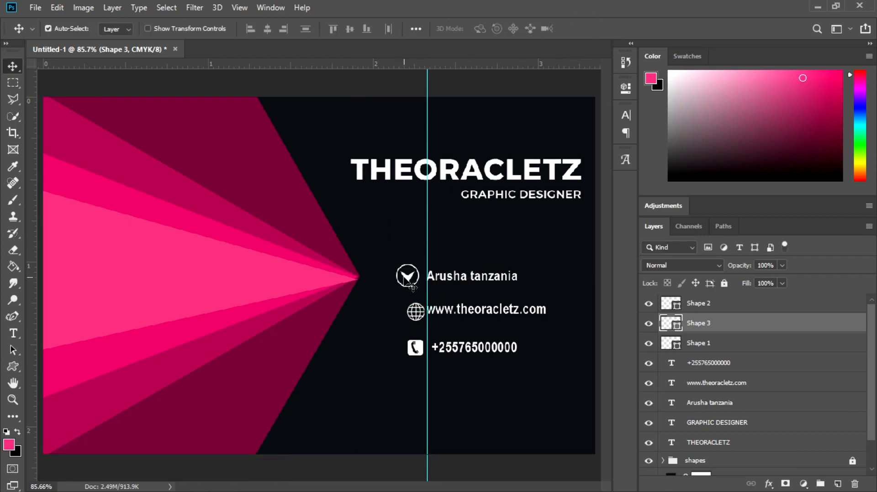
- Nudge the arrow icon right and slightly down against the location line, and place a vertical guide at the icon's left edge
key("Right")
key("Right")
key("Right")
key("Right")
key("Right")
key("Right")
key("Right")
key("Right")
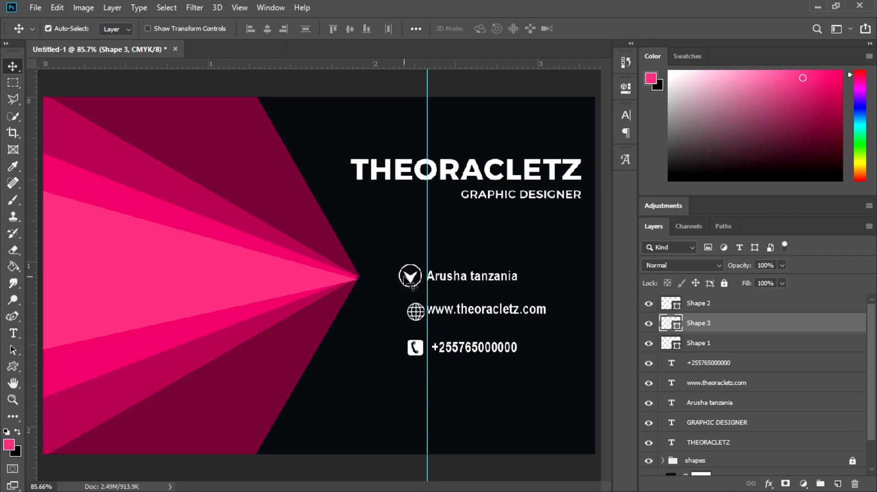
key("Right")
key("Right")
key("Right")
key("Down")
key("Down")
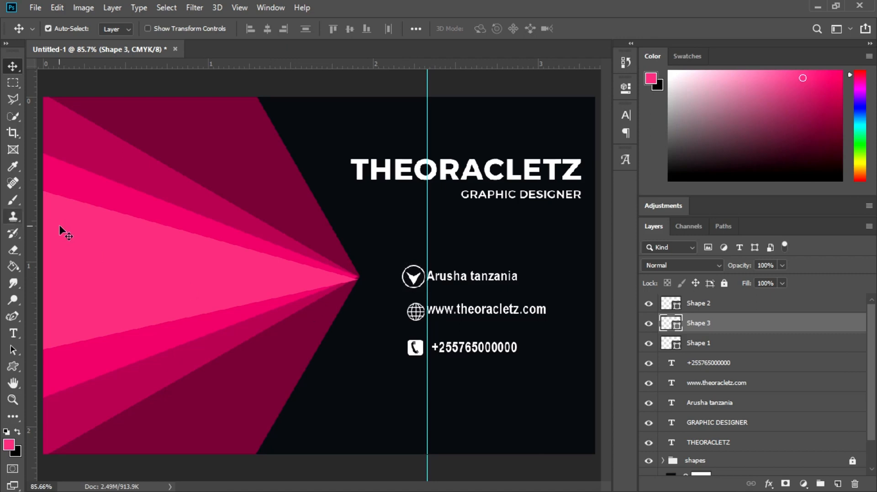
left_click_drag(30, 231, 402, 243)
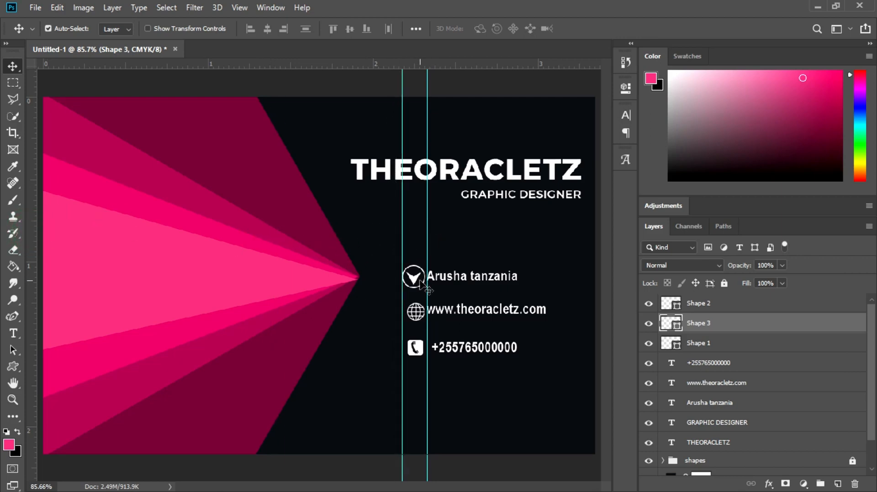
- Scale the circled arrow icon to 90.48% so it fits between the two vertical guides
left_click(715, 305)
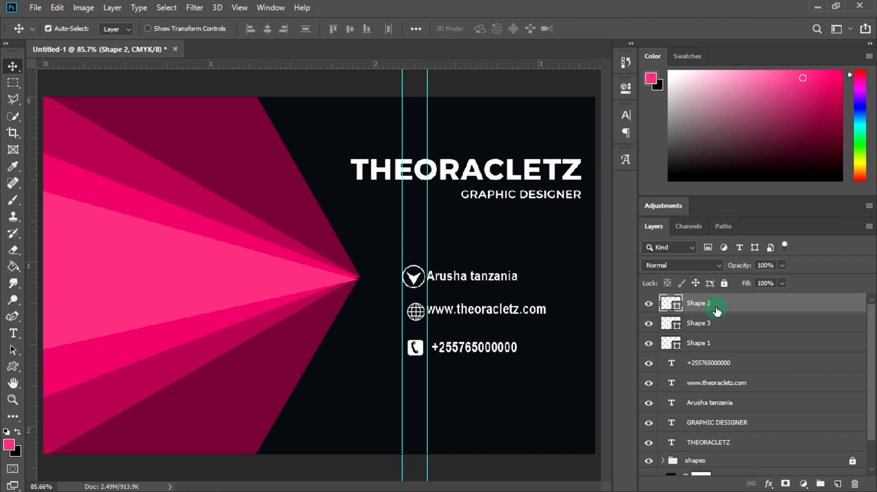
left_click(713, 335)
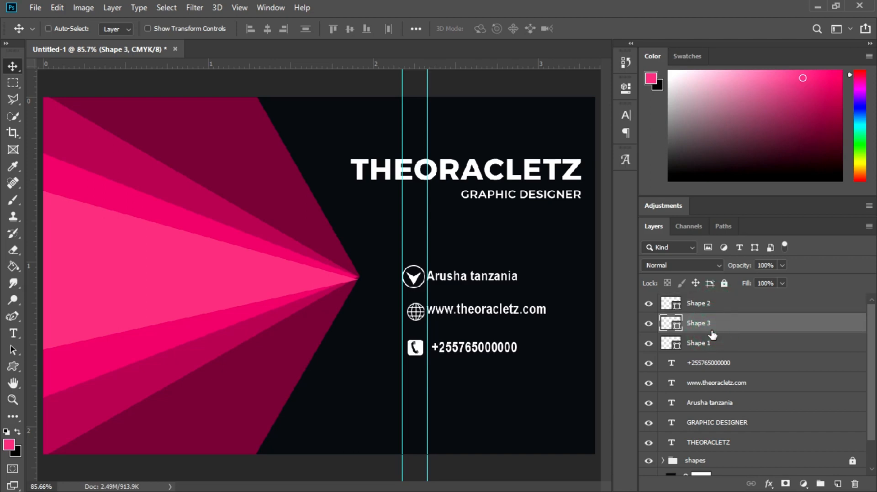
key("ctrl+t")
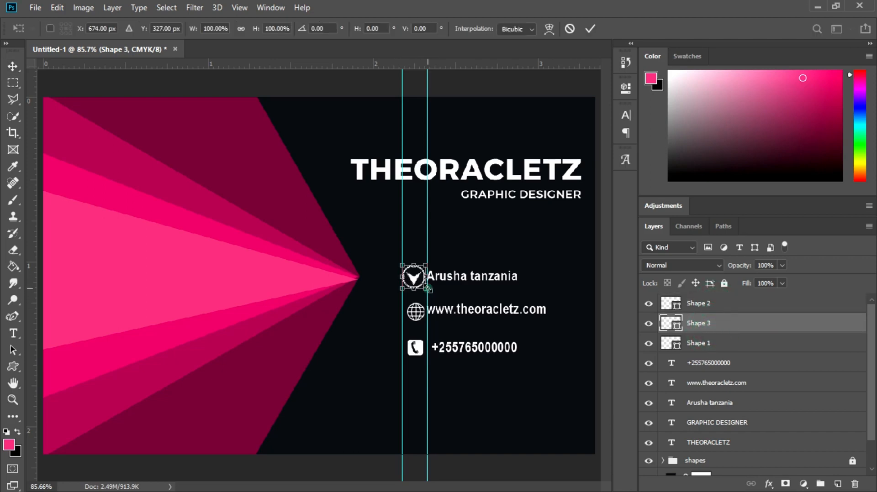
left_click_drag(429, 289, 428, 289)
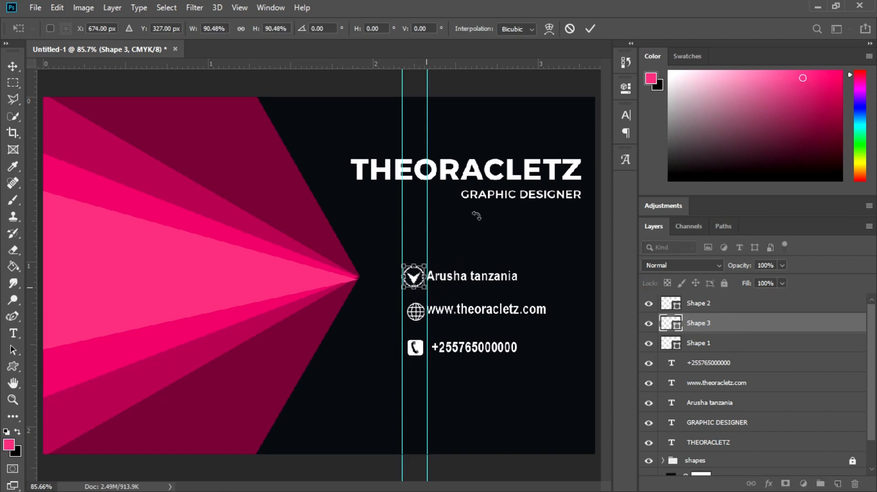
left_click(590, 29)
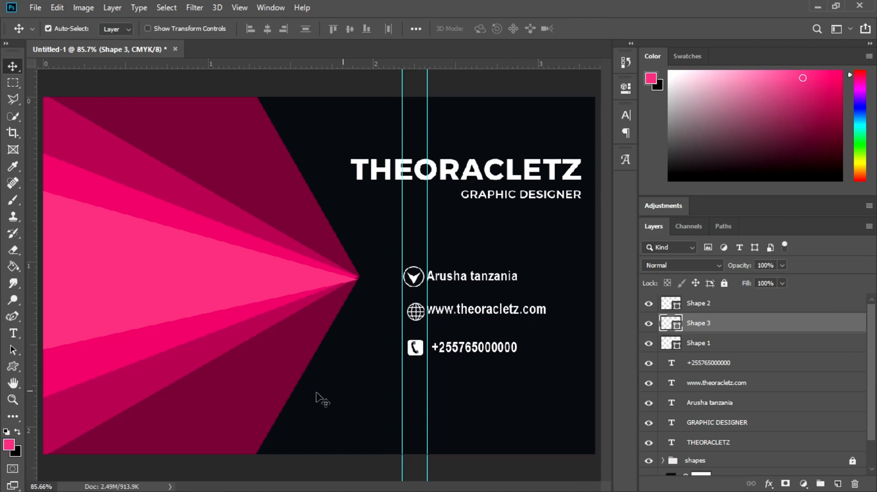
- Add a horizontal guide just below the GRAPHIC DESIGNER line and hide all guides
left_click(13, 399)
right_click(283, 221)
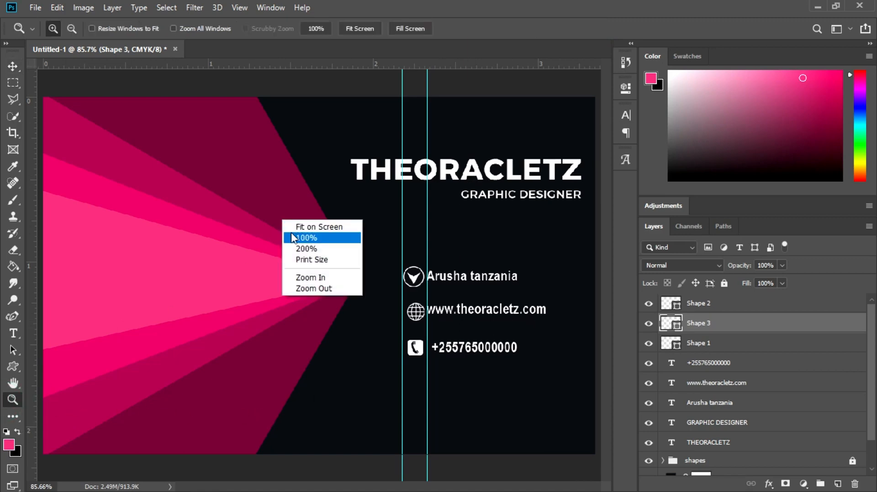
left_click(295, 289)
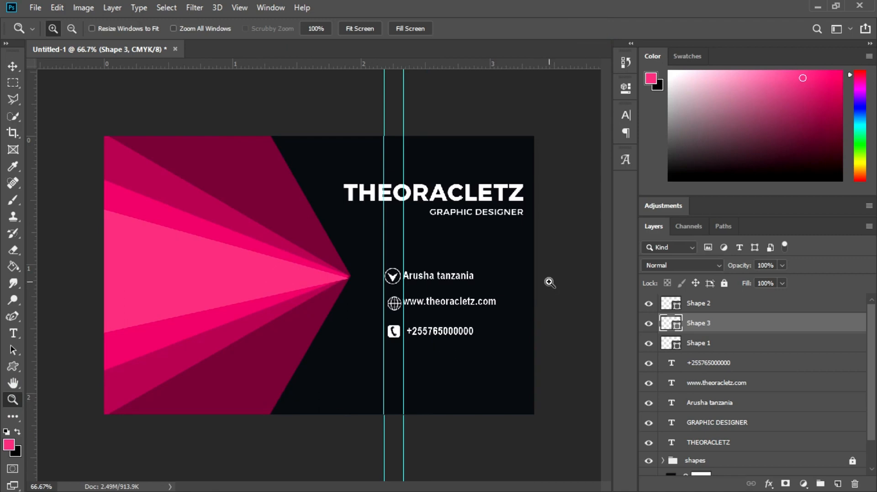
left_click(12, 66)
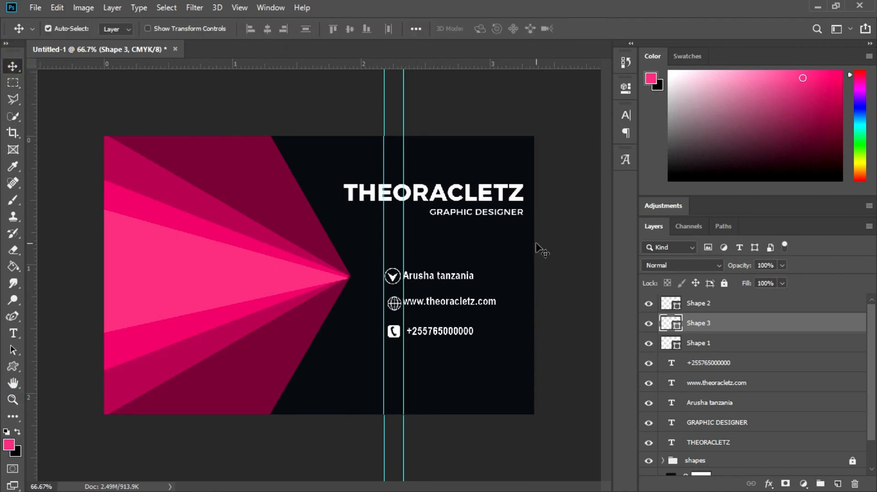
left_click(566, 241)
left_click_drag(267, 64, 305, 216)
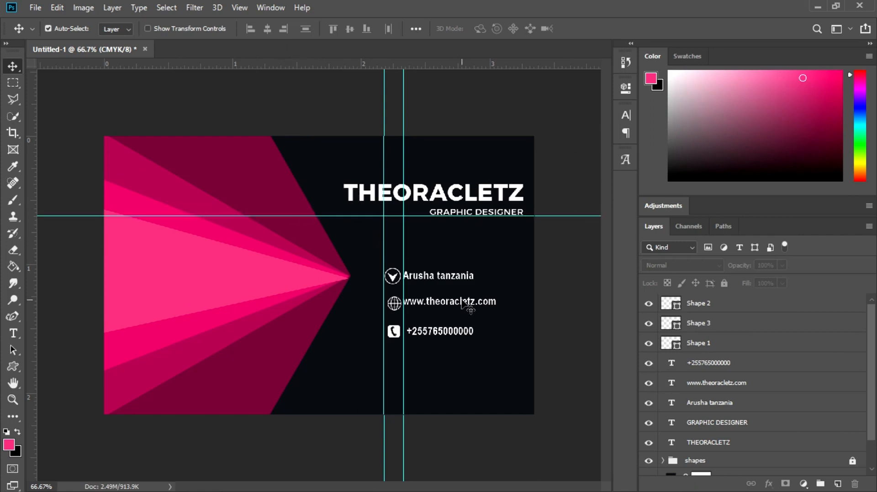
left_click(556, 271)
key("ctrl+semicolon")
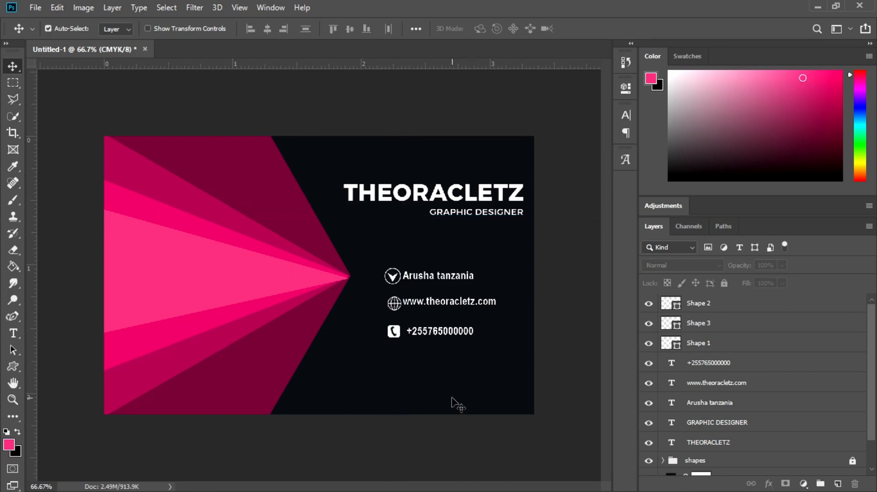